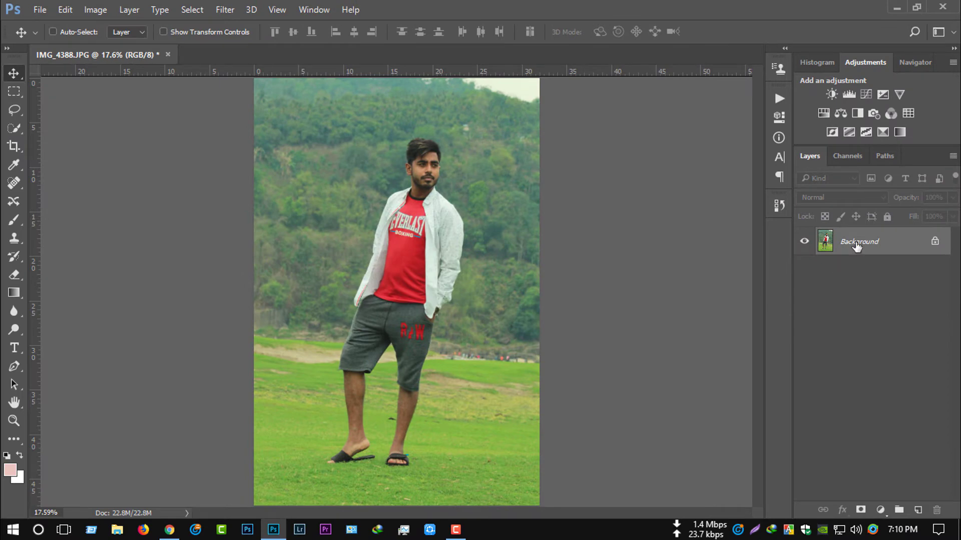
Duplicate the Background layer of IMG_4388.JPG into a Background copy layer.
drag(857, 245, 917, 510)
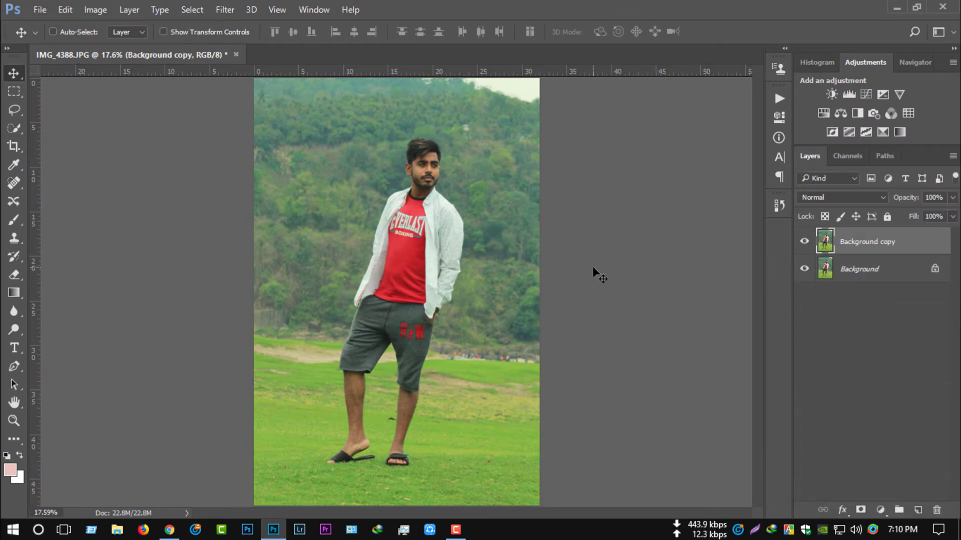
click(225, 9)
In Camera Raw Basic, set Contrast +29, Highlights -75, Shadows +69, Whites +37, Clarity +13, Vibrance -10.
click(272, 87)
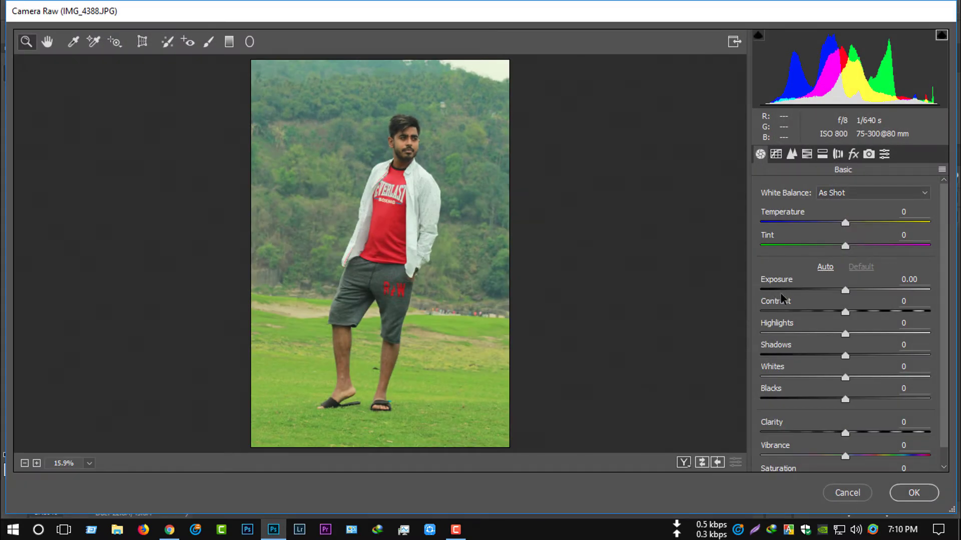
mouse_move(782, 299)
mouse_down()
mouse_move(799, 301)
mouse_move(719, 337)
mouse_move(744, 335)
mouse_move(660, 343)
mouse_up()
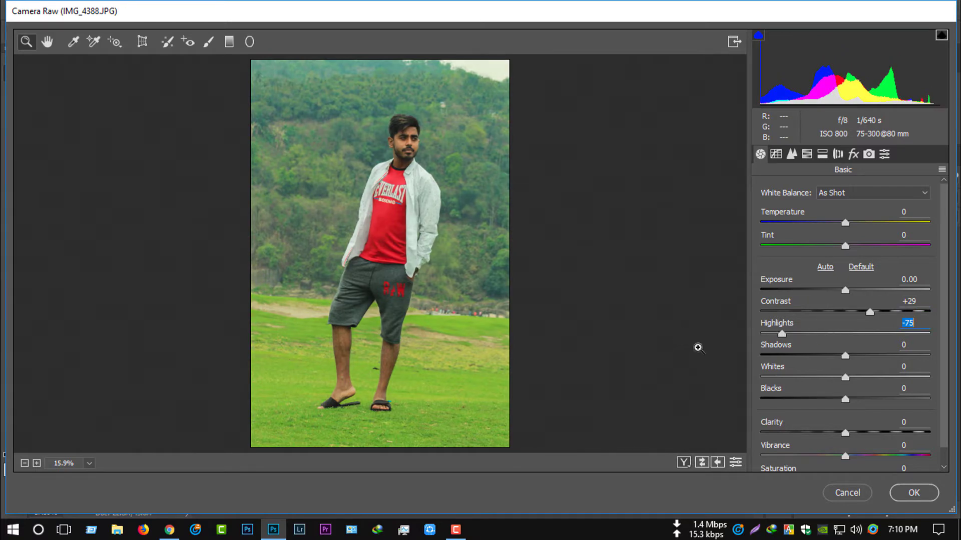
drag(782, 344, 815, 337)
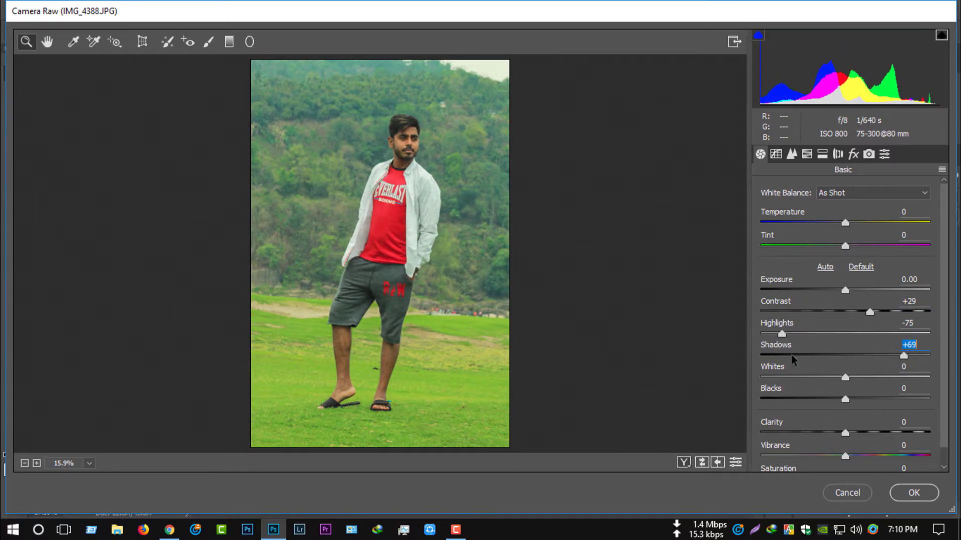
drag(776, 365, 812, 361)
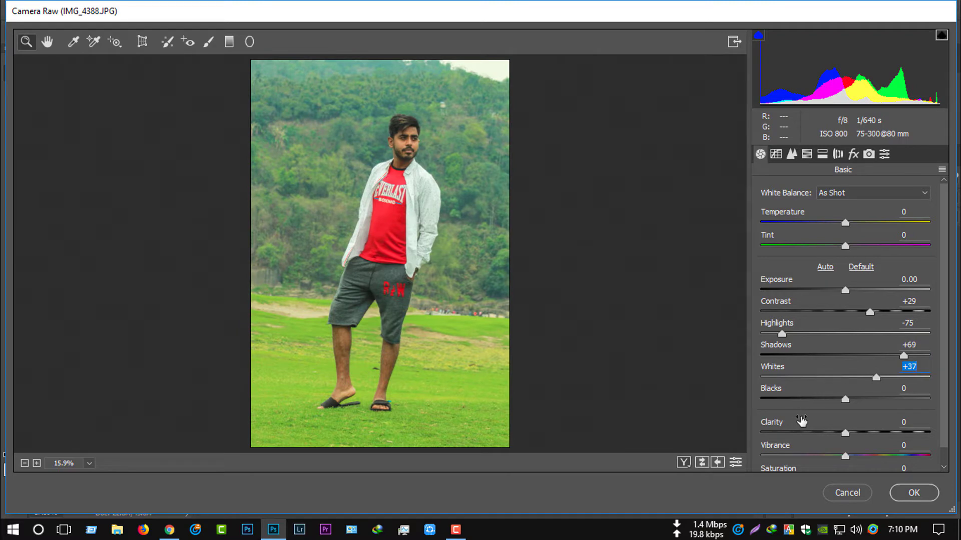
drag(802, 422, 800, 416)
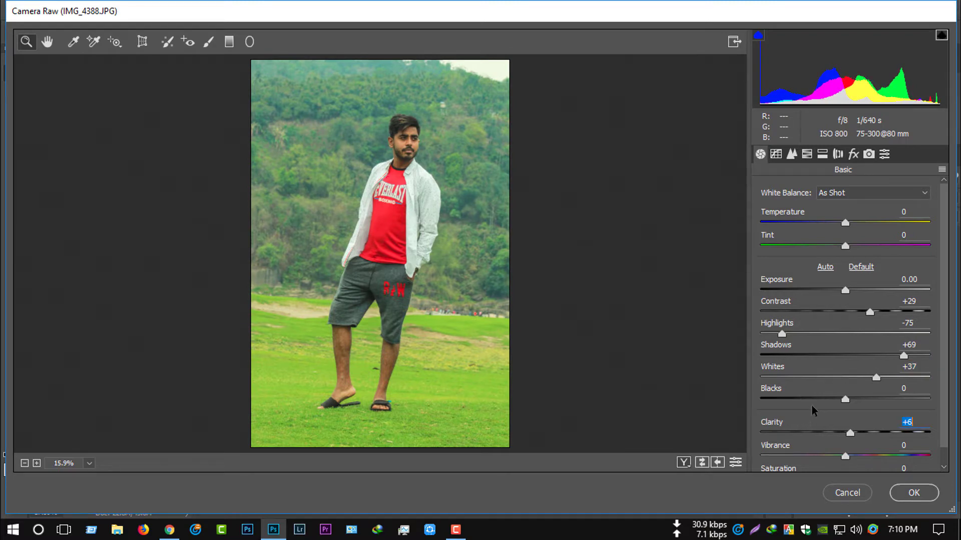
mouse_move(801, 433)
mouse_down()
mouse_move(853, 436)
mouse_move(833, 445)
mouse_up()
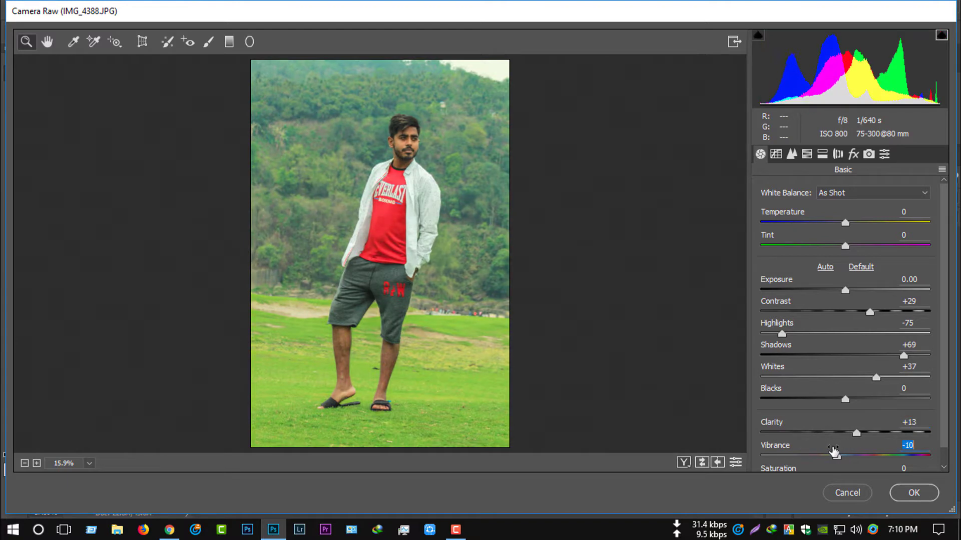
In HSL, set Yellows saturation -78, Greens saturation +36, Greens hue +10, Aquas hue -65.
click(791, 154)
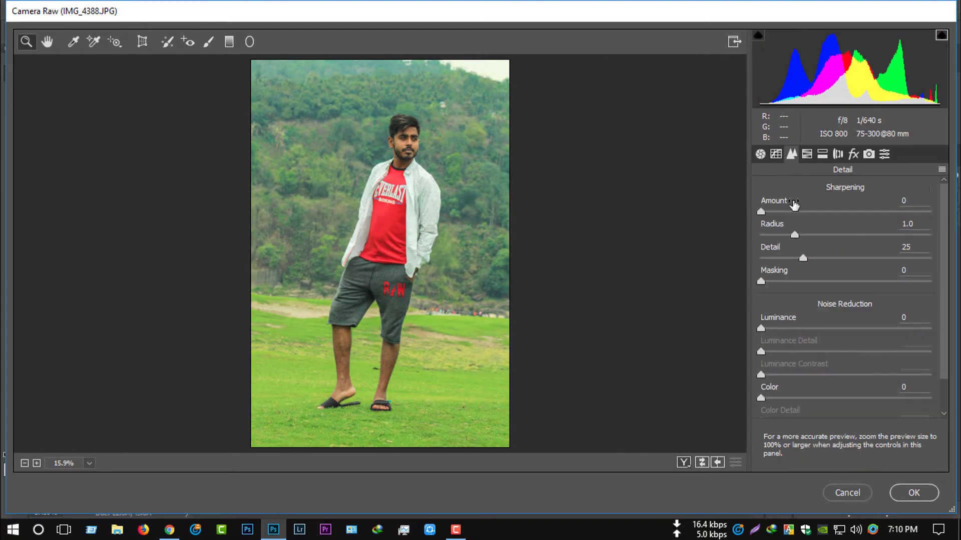
click(805, 160)
click(769, 214)
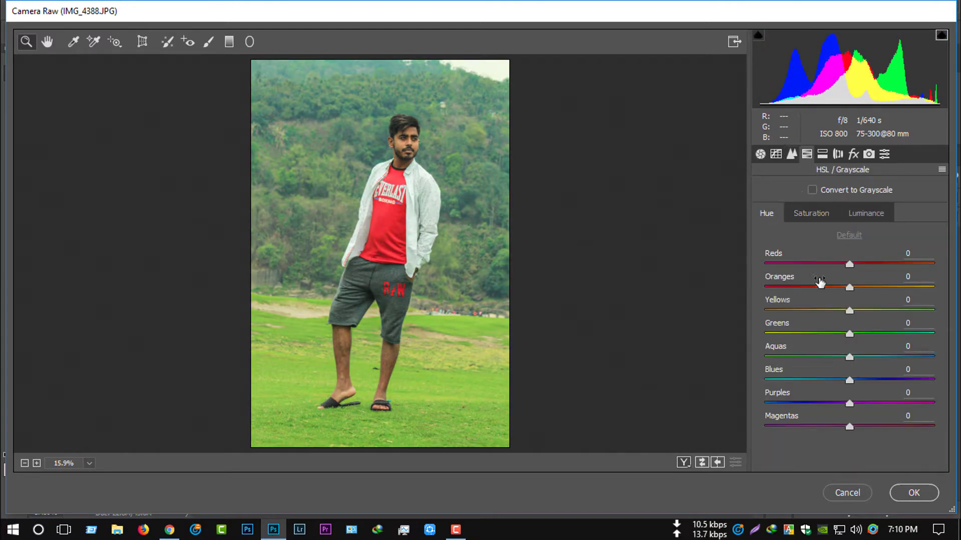
click(818, 216)
mouse_move(849, 311)
mouse_down()
mouse_move(756, 311)
mouse_move(724, 301)
mouse_up()
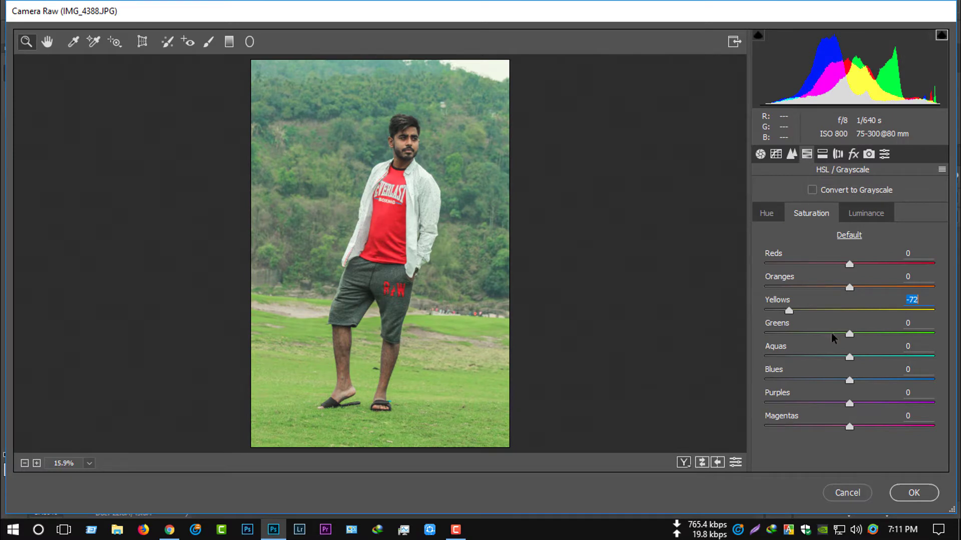
mouse_move(834, 333)
mouse_down()
mouse_move(849, 324)
mouse_move(744, 315)
mouse_up()
mouse_move(803, 330)
mouse_down()
mouse_move(827, 326)
mouse_move(819, 301)
mouse_up()
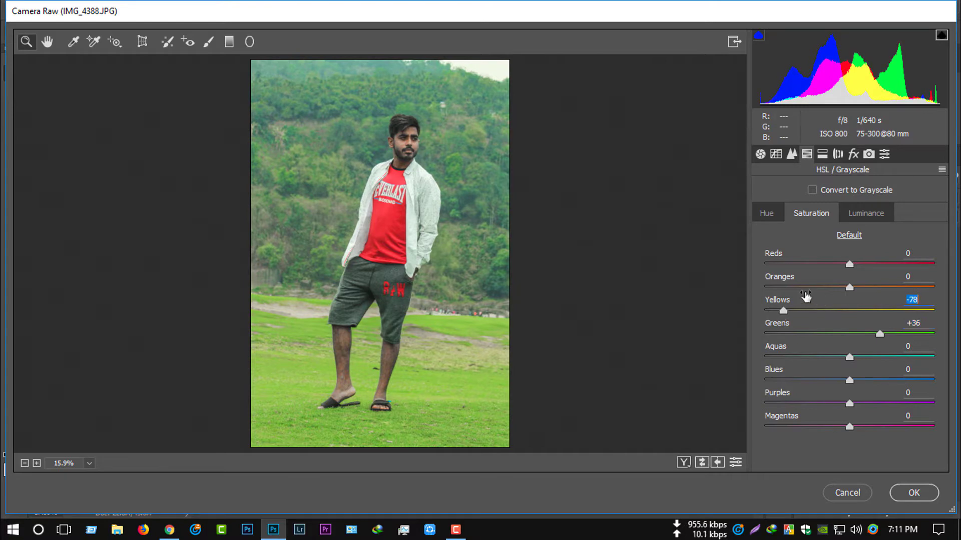
click(767, 214)
mouse_move(794, 332)
mouse_down()
mouse_move(812, 326)
mouse_move(804, 321)
mouse_move(752, 350)
mouse_up()
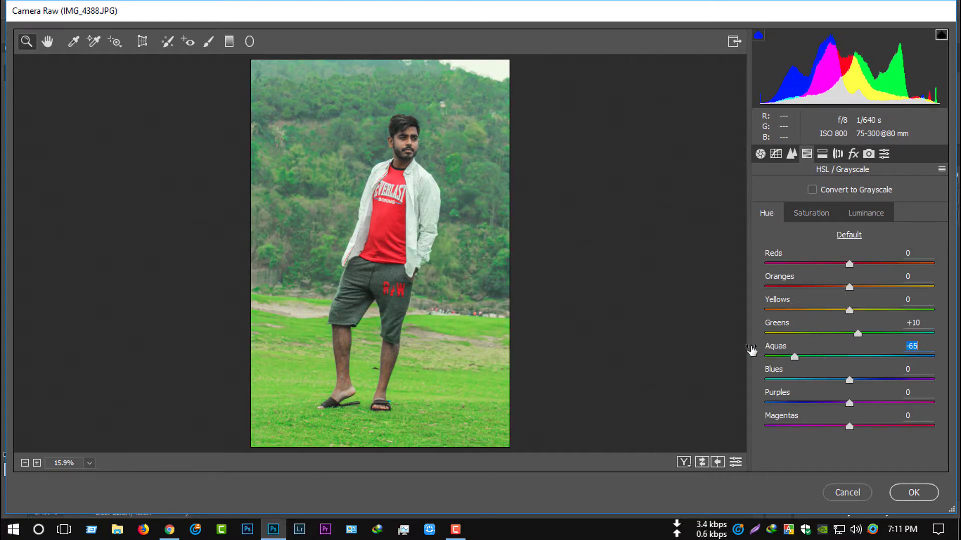
Apply the Camera Raw grade, duplicate the original Background, and add a mask to Background copy.
click(914, 495)
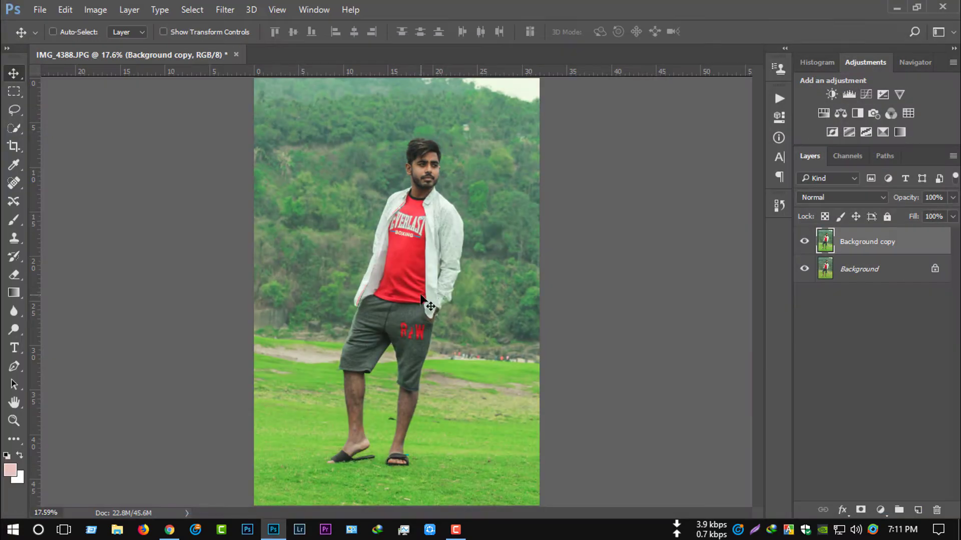
click(856, 270)
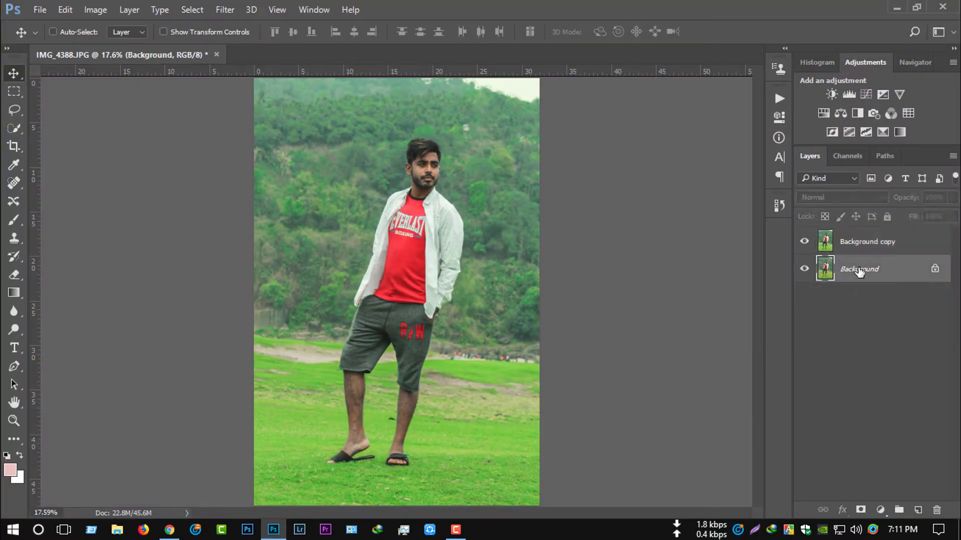
key(ctrl+j)
click(858, 251)
click(858, 508)
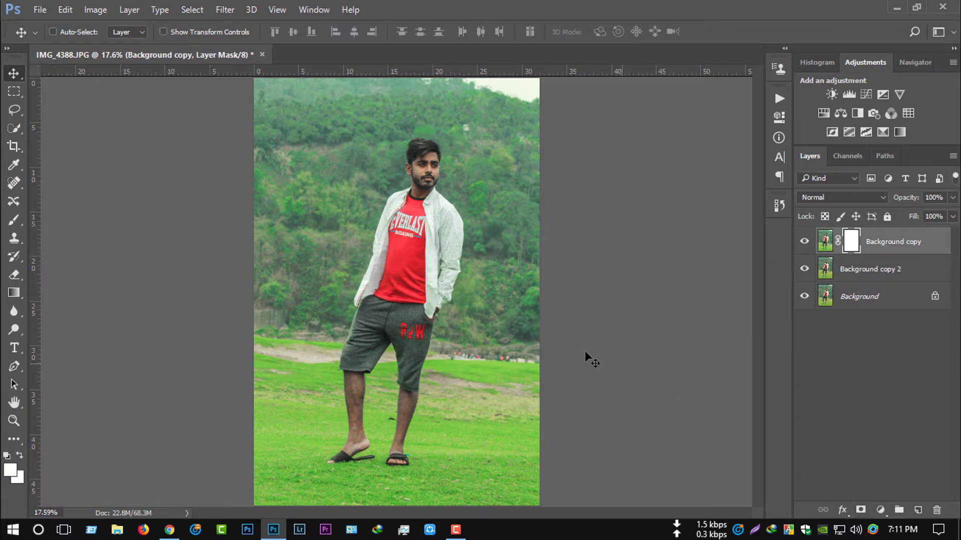
Paint black on the mask with an enlarged brush to hide the grade on the legs.
scroll(343, 244, up, 2)
scroll(360, 241, up, 2)
scroll(382, 236, up, 1)
scroll(384, 239, up, 1)
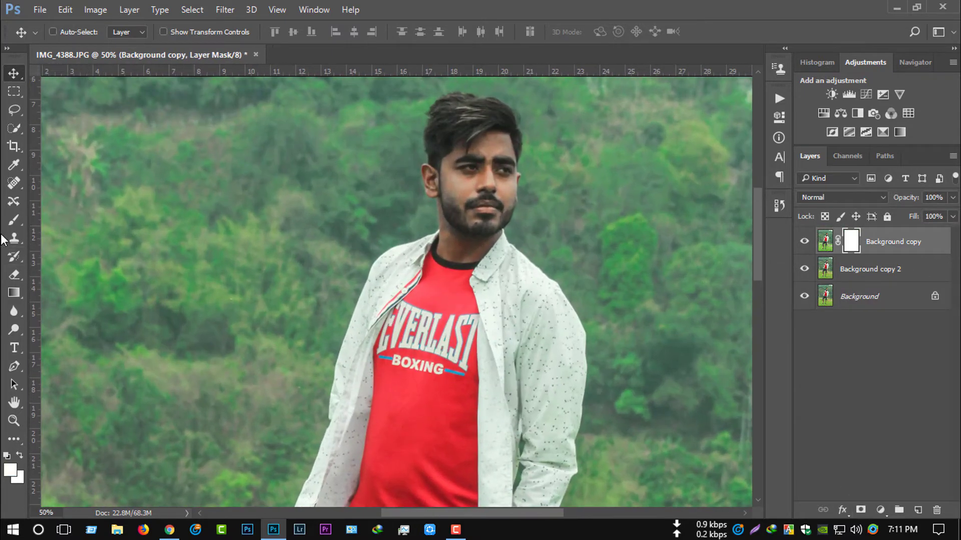
click(11, 224)
click(20, 454)
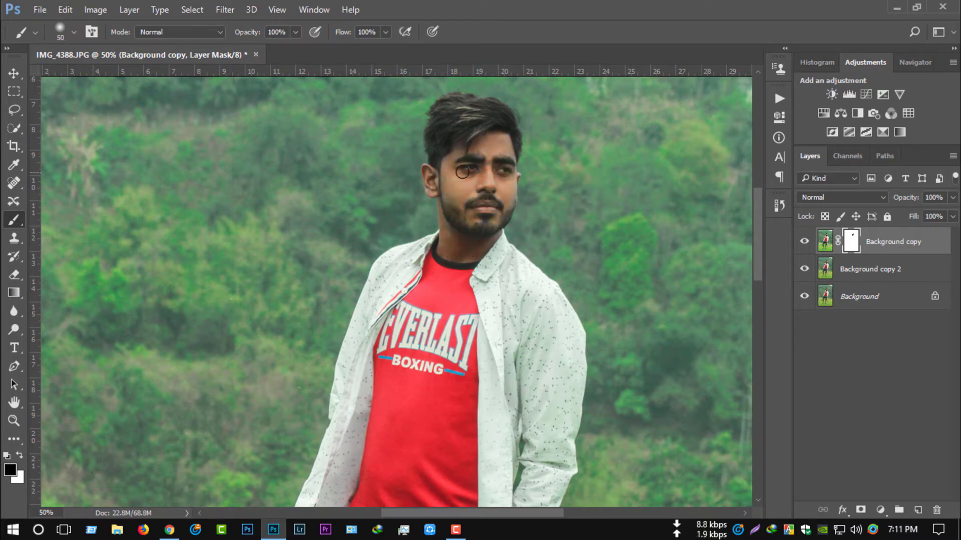
key(bracketright)
key(bracketright)
key(bracketright)
scroll(451, 170, down, 5)
scroll(370, 160, down, 5)
scroll(281, 155, down, 5)
key(bracketright)
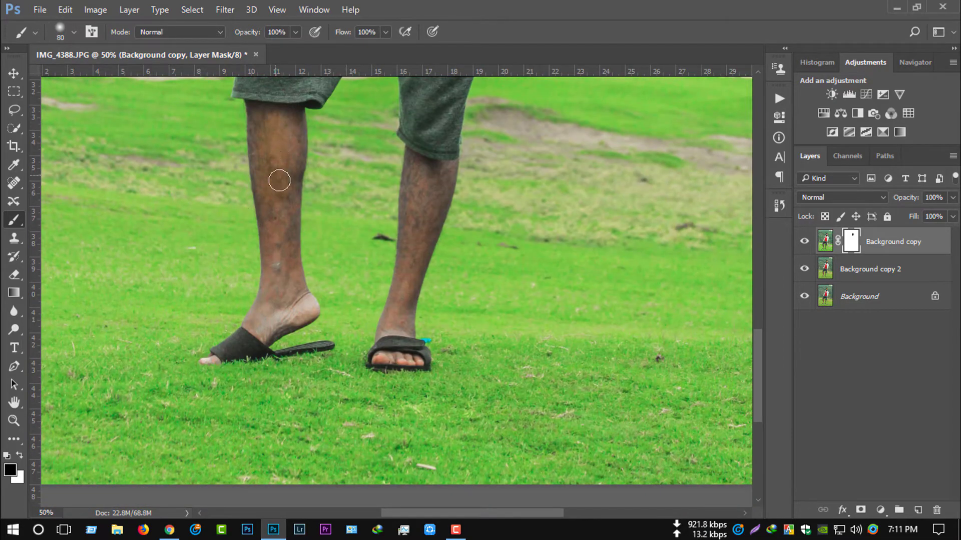
drag(271, 120, 259, 131)
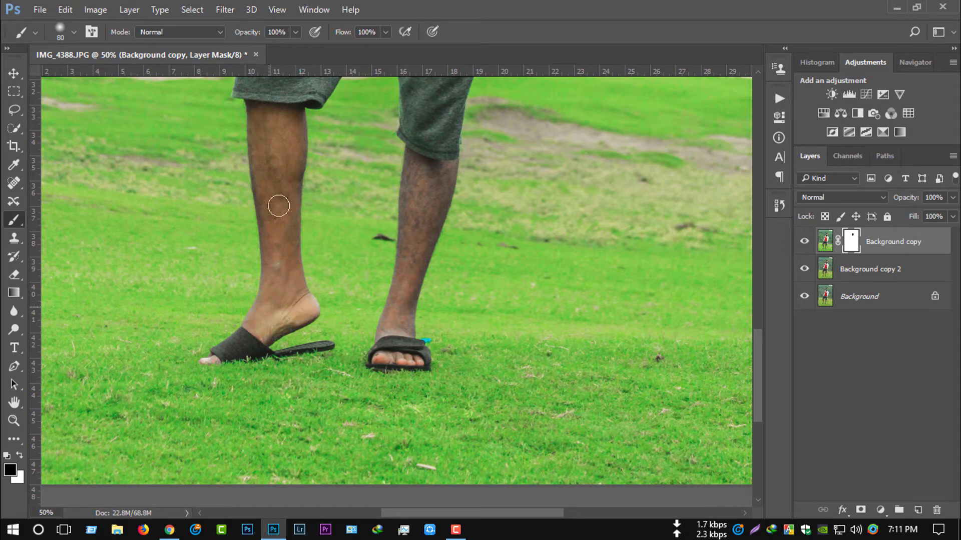
drag(264, 133, 263, 115)
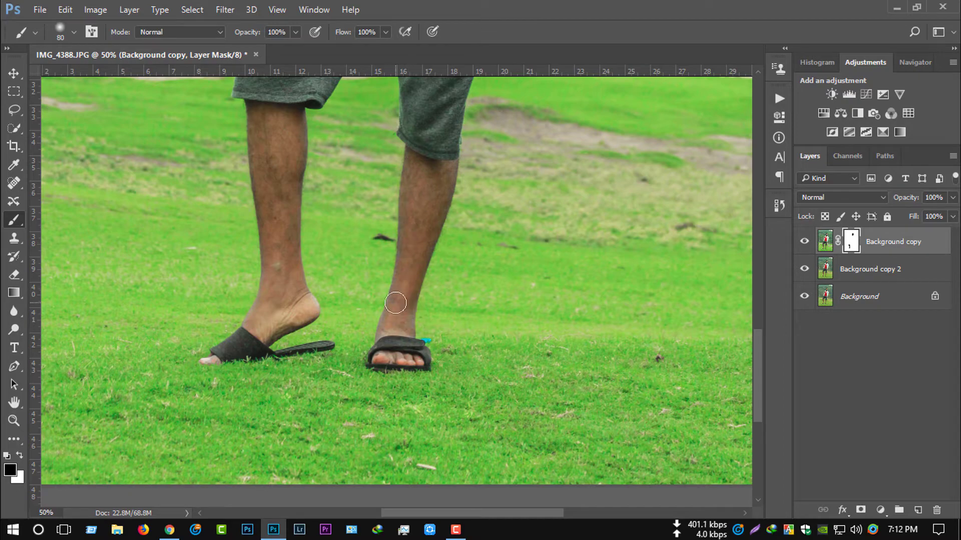
Delete the masked Background copy layer.
scroll(377, 279, down, 3)
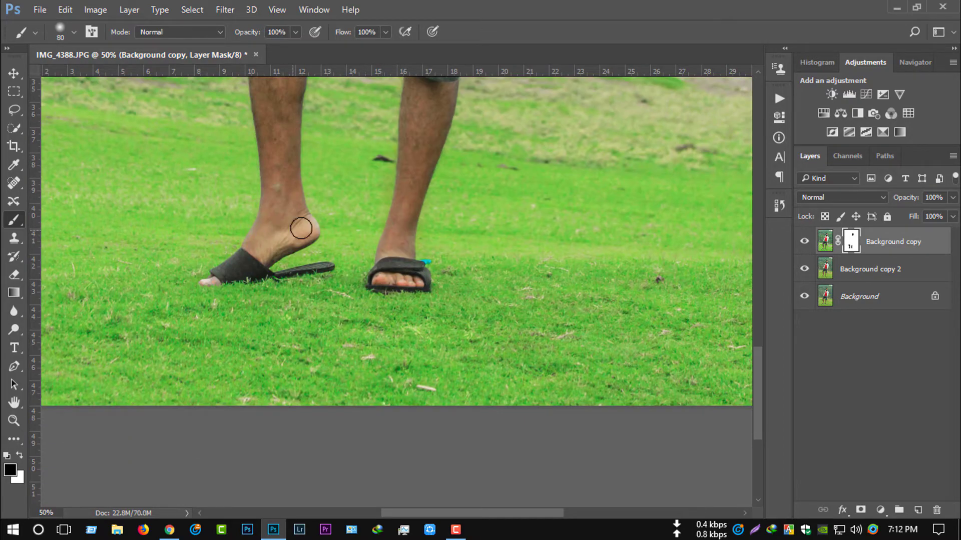
scroll(476, 279, down, 3)
scroll(563, 269, down, 2)
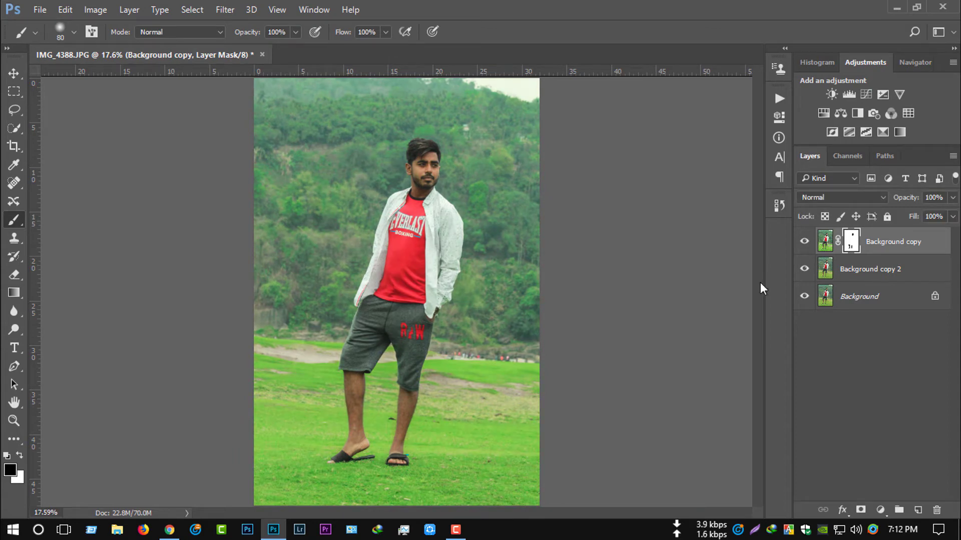
key(Delete)
Duplicate Background copy 2 and smooth the forehead skin with a size-60 Mixer Brush.
click(18, 77)
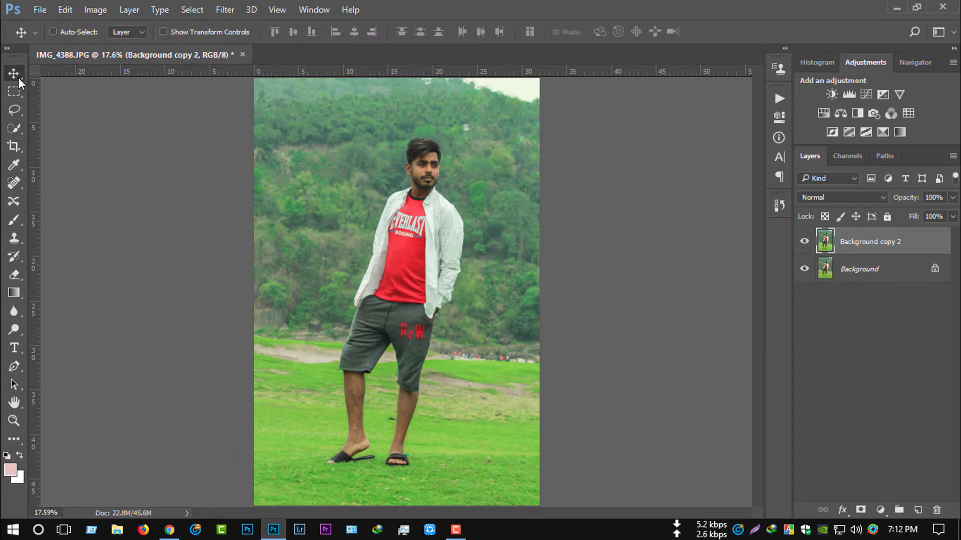
key(ctrl+j)
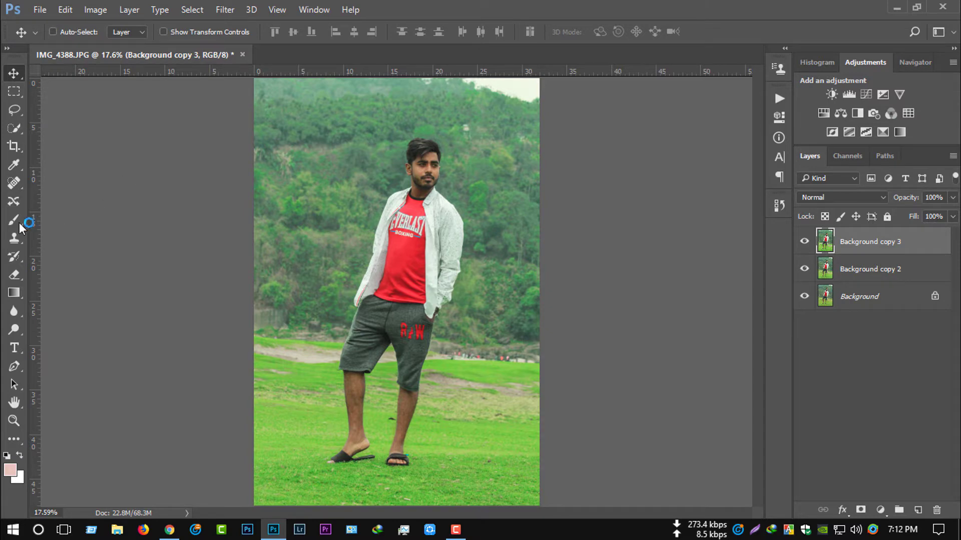
drag(21, 227, 65, 236)
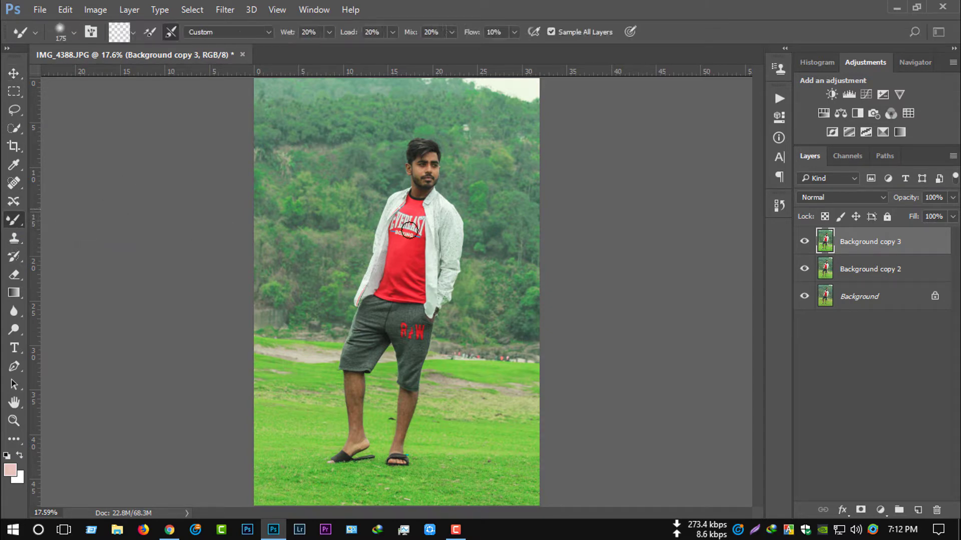
key(ctrl+space)
drag(408, 158, 500, 296)
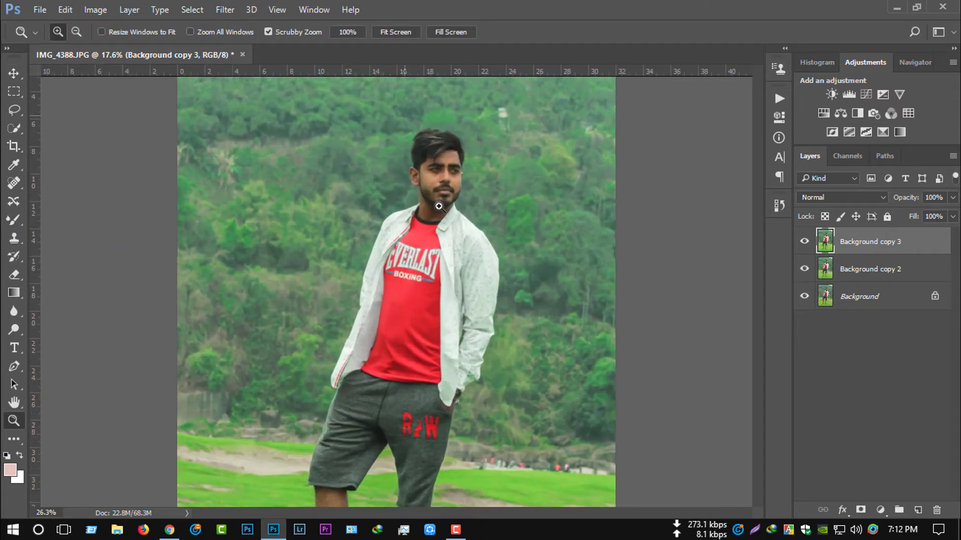
scroll(500, 296, right, 2)
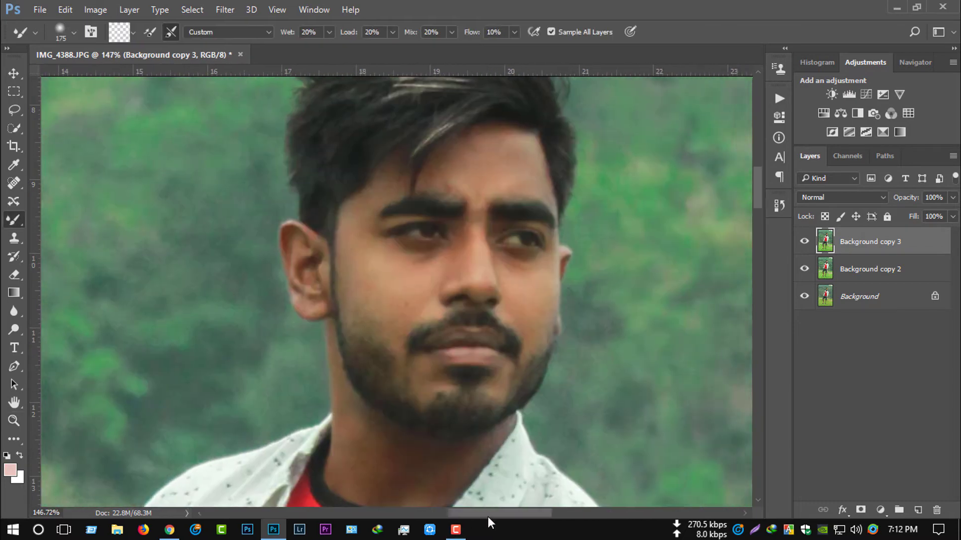
scroll(461, 321, up, 2)
key(bracketleft)
key(bracketleft)
key(bracketleft)
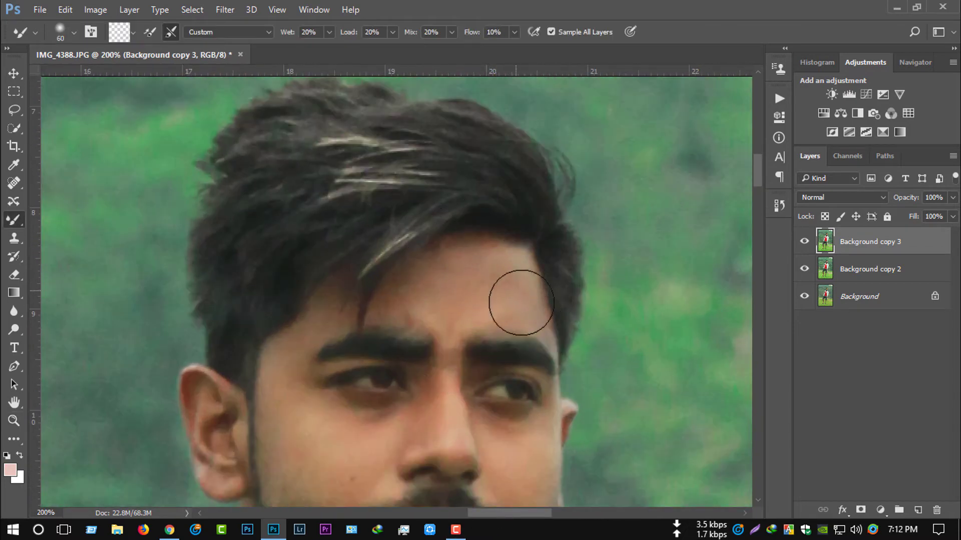
mouse_move(429, 291)
mouse_down()
mouse_move(472, 262)
mouse_move(450, 300)
mouse_move(440, 268)
mouse_move(408, 298)
mouse_up()
Blend the neck and jawline skin, adjusting the Mixer Brush between sizes 45 and 20.
scroll(408, 298, down, 5)
scroll(300, 240, down, 1)
key(bracketleft)
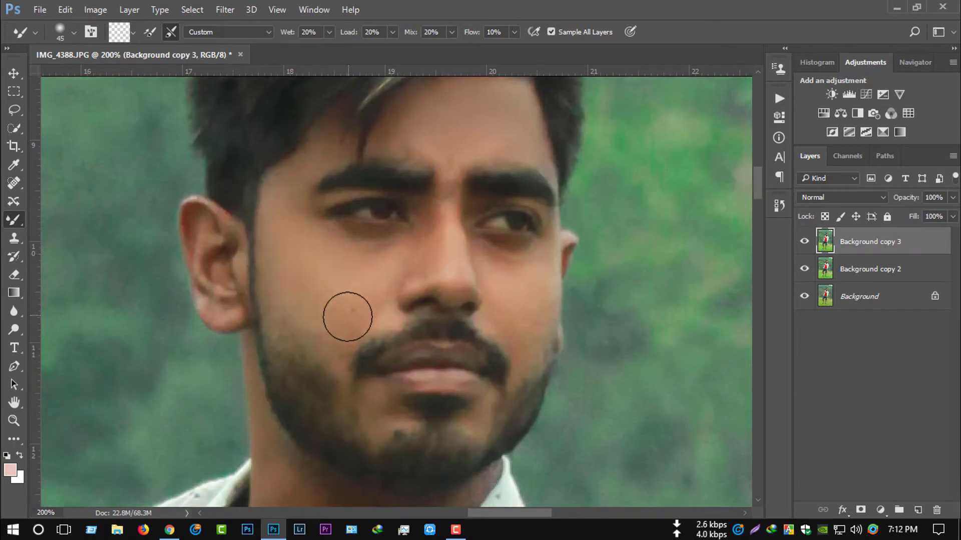
key(bracketleft)
key(bracketleft)
key(bracketleft)
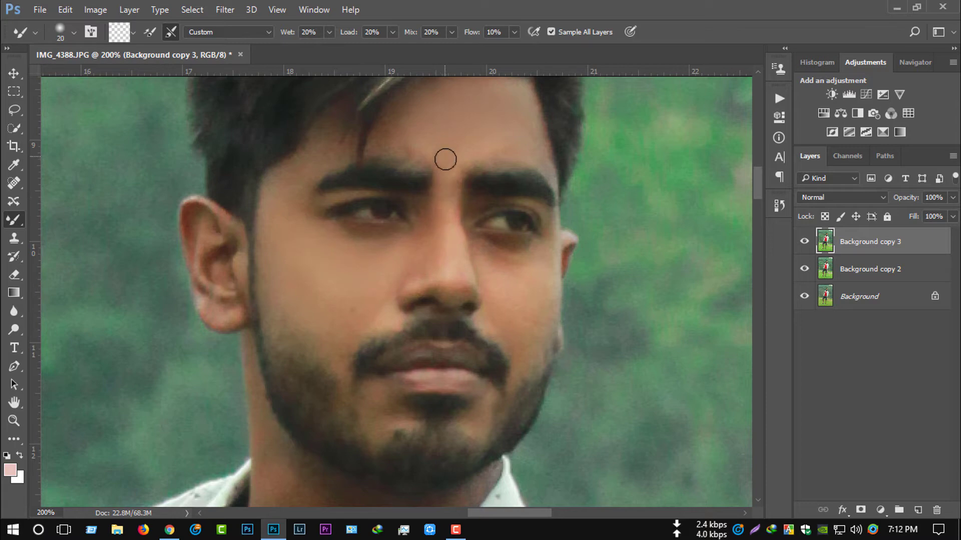
scroll(420, 130, up, 2)
key(bracketright)
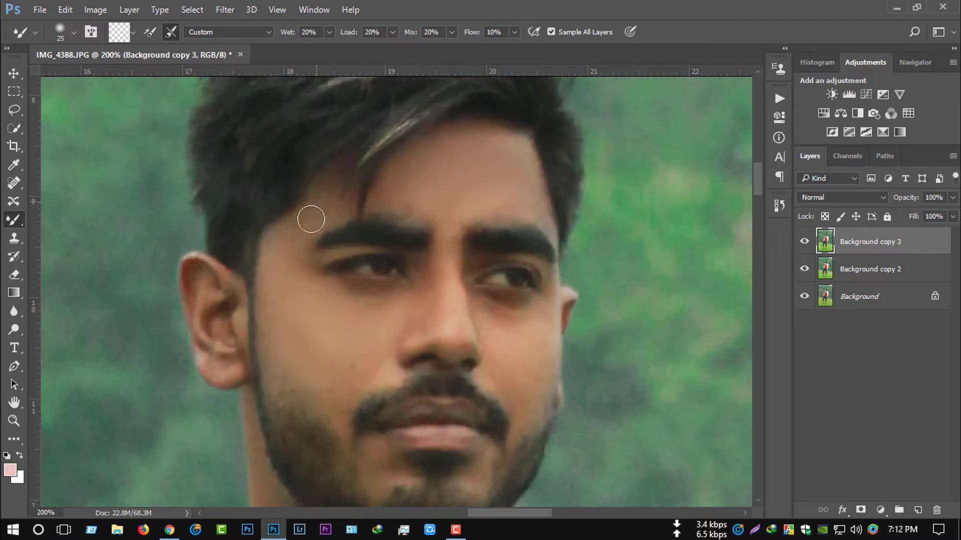
scroll(364, 380, down, 4)
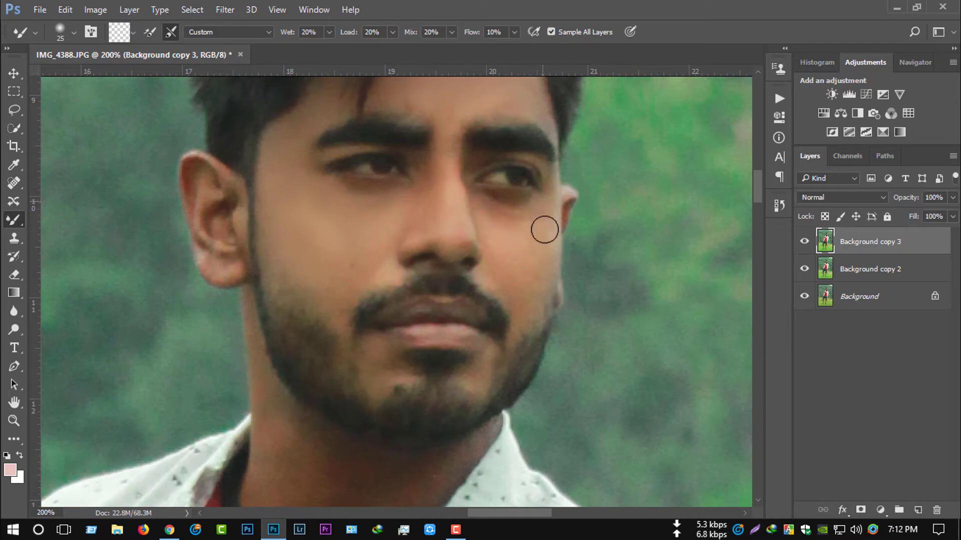
scroll(391, 280, down, 2)
scroll(380, 287, down, 1)
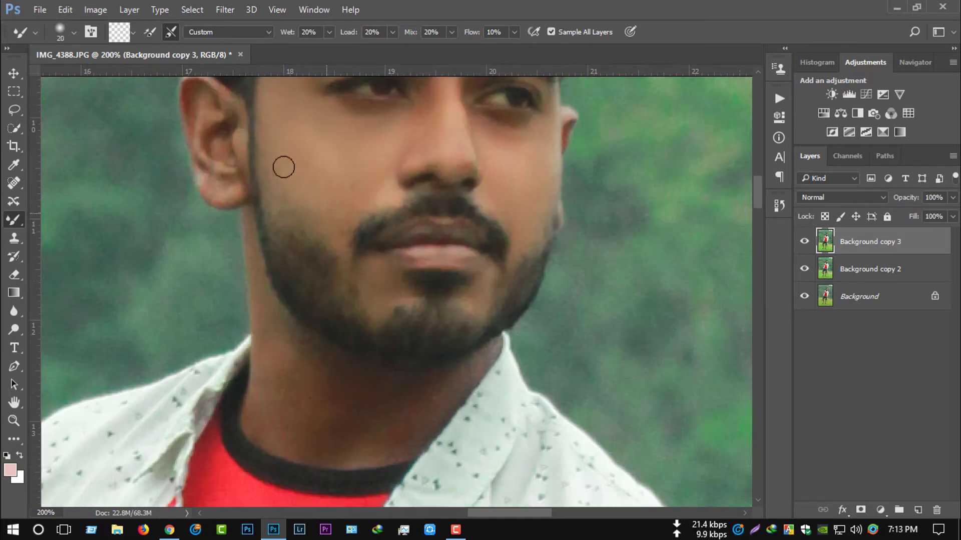
key(ctrl+minus)
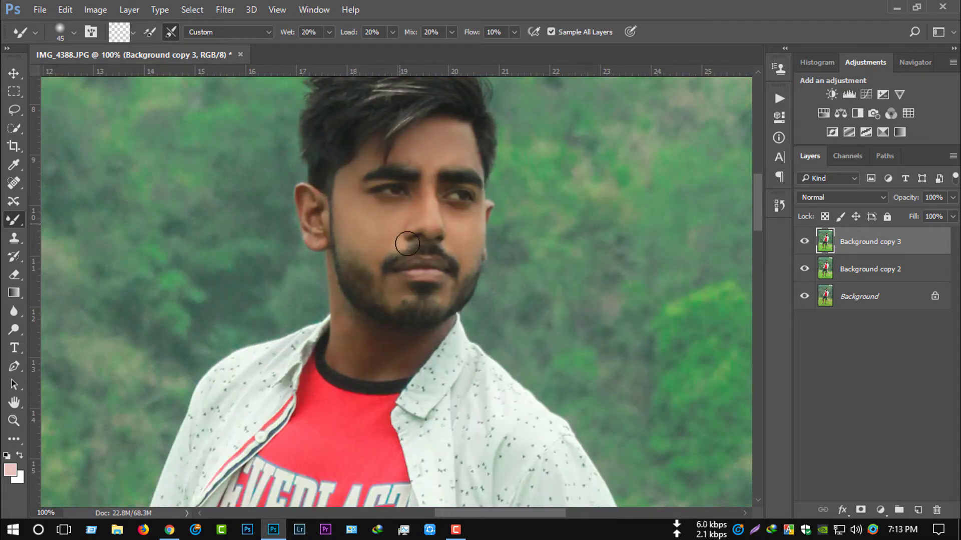
key(ctrl+plus)
drag(307, 244, 300, 193)
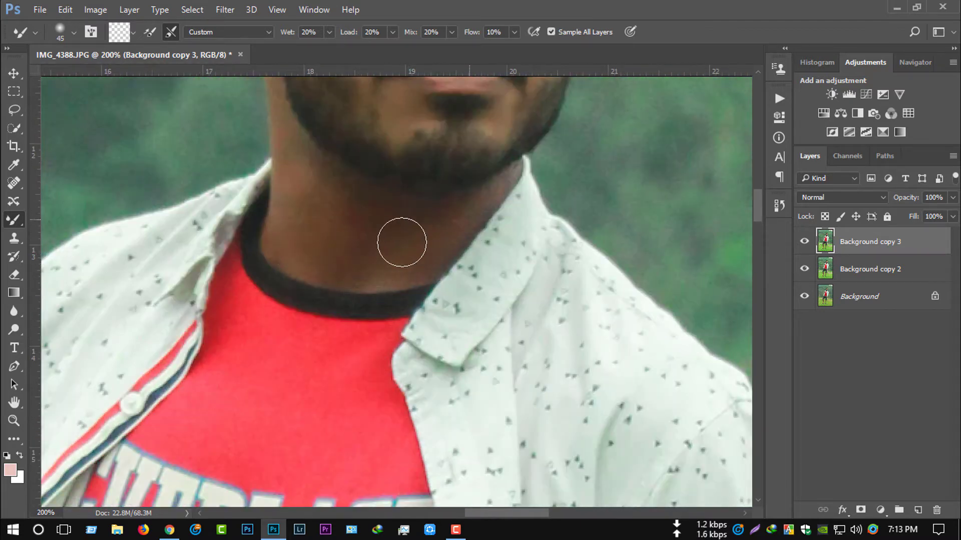
scroll(301, 194, up, 3)
key(bracketleft)
key(bracketleft)
key(bracketleft)
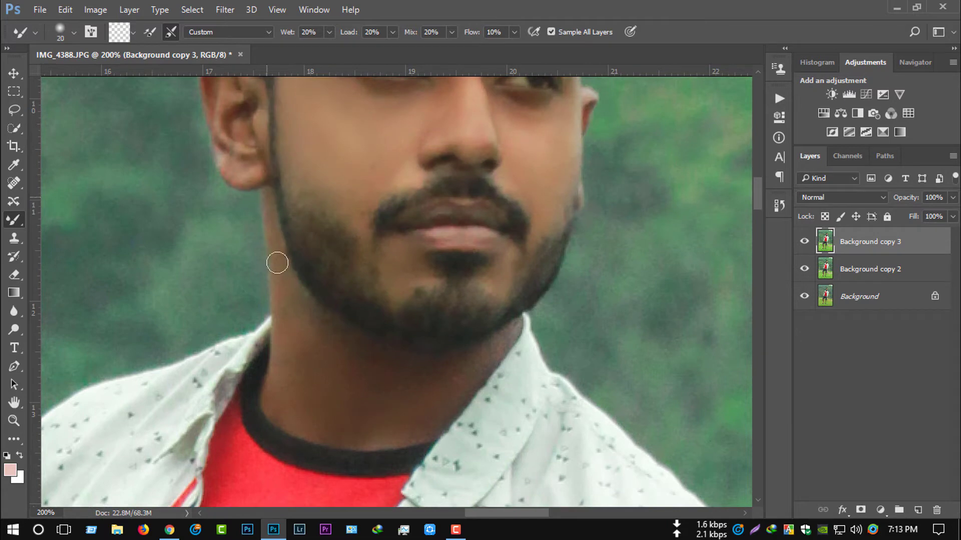
key(bracketright)
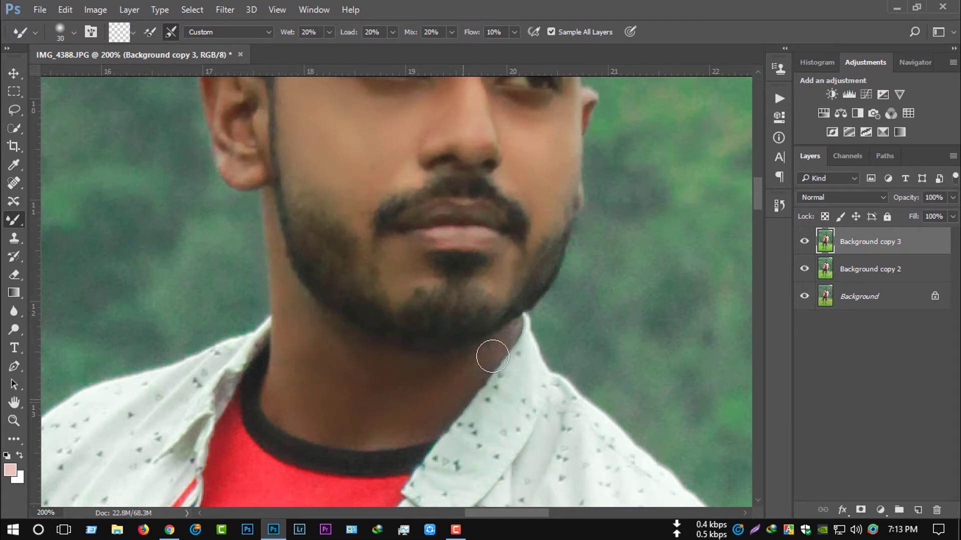
scroll(348, 402, up, 3)
key(bracketleft)
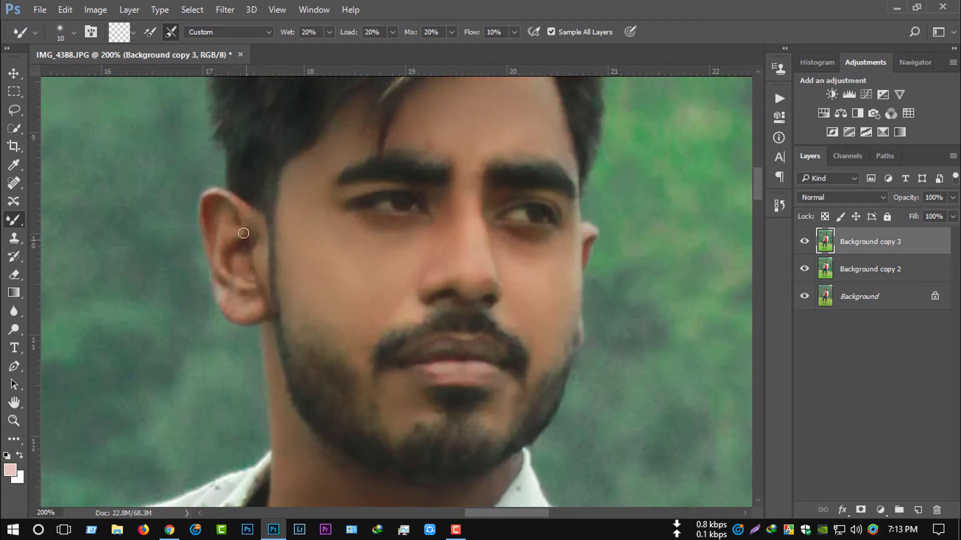
Fit the photo in view and lower the smoothing layer's opacity to 46%.
key(ctrl+minus)
key(ctrl+minus)
scroll(574, 275, down, 5)
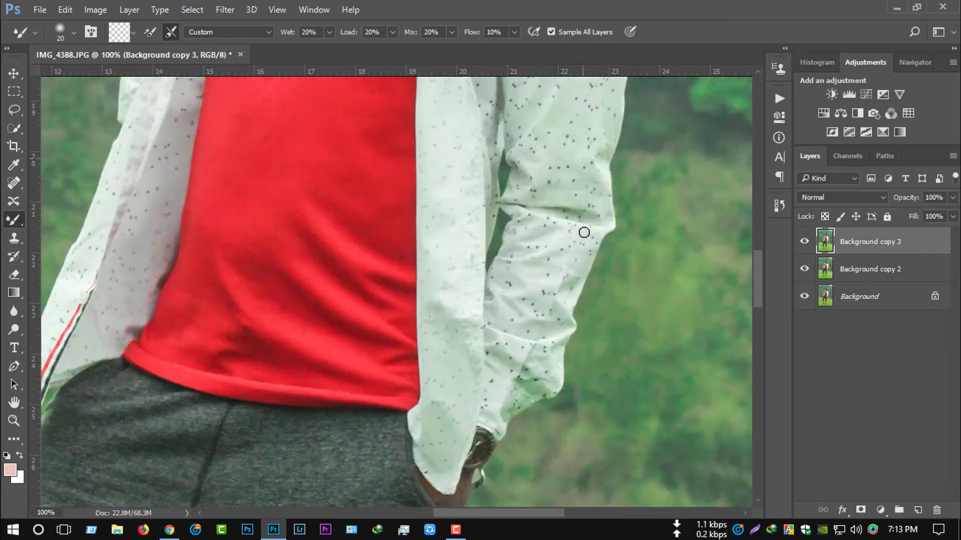
scroll(581, 230, down, 5)
scroll(457, 288, down, 5)
scroll(395, 266, down, 5)
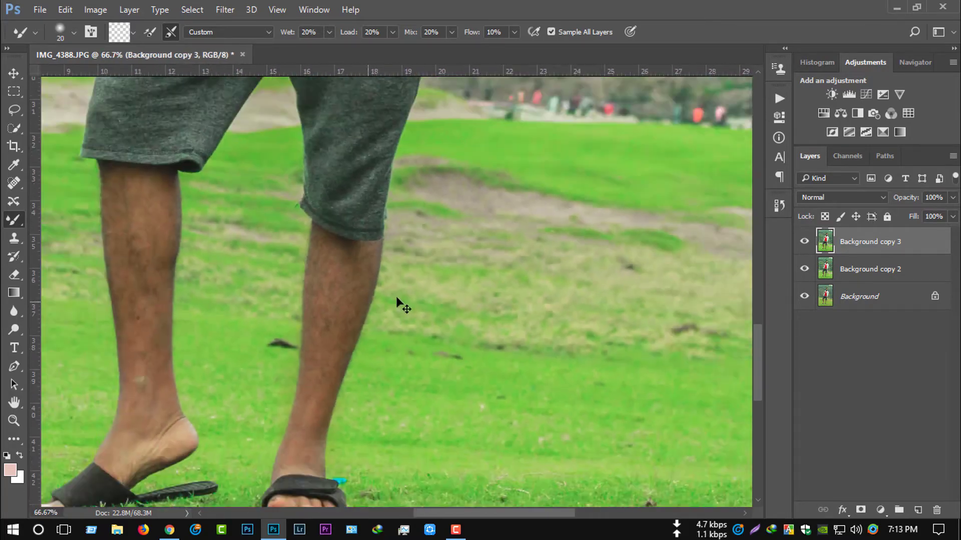
key(ctrl+minus)
key(ctrl+0)
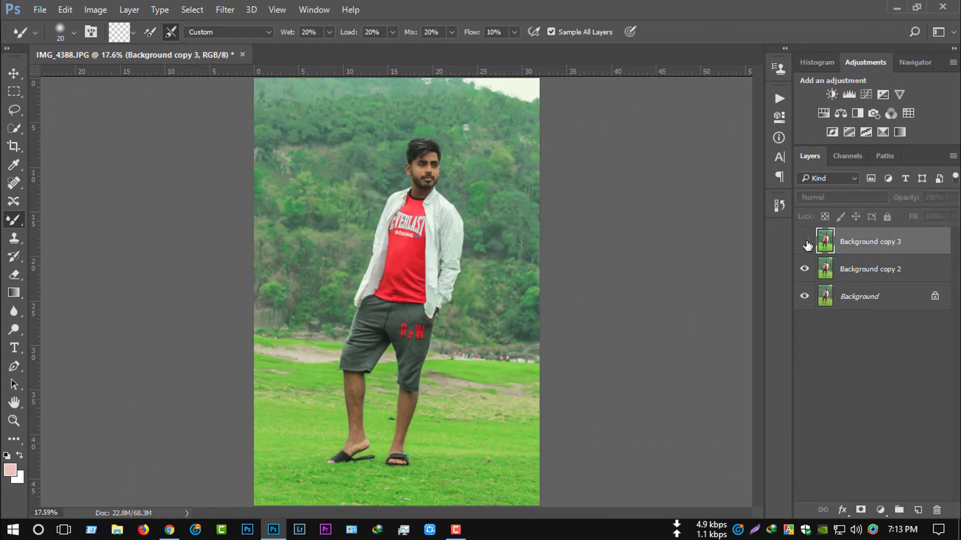
drag(906, 202, 893, 201)
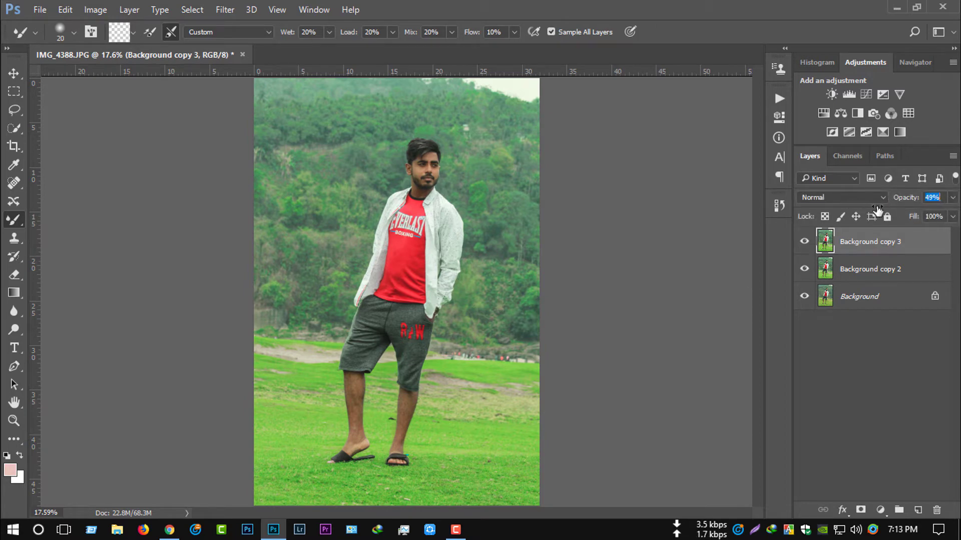
drag(885, 211, 881, 211)
key(z)
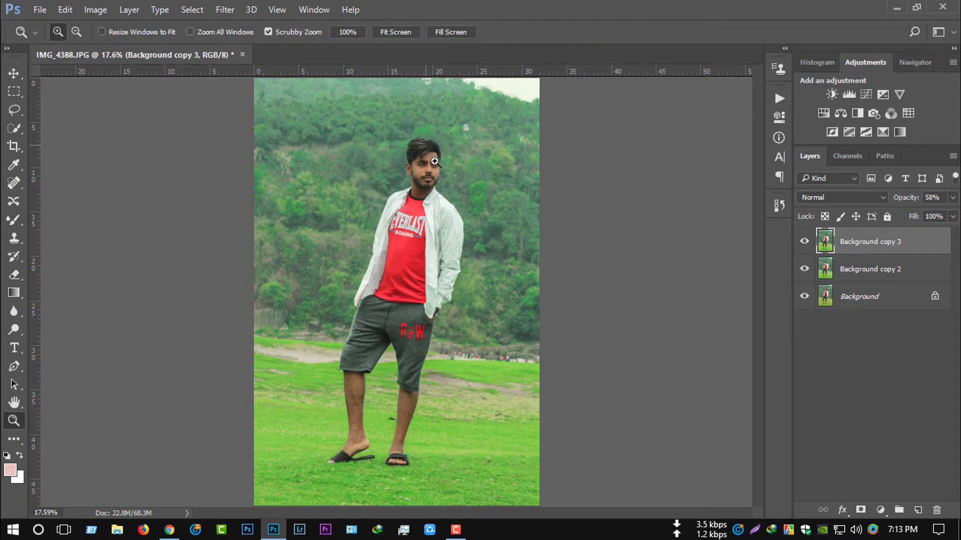
drag(452, 168, 490, 230)
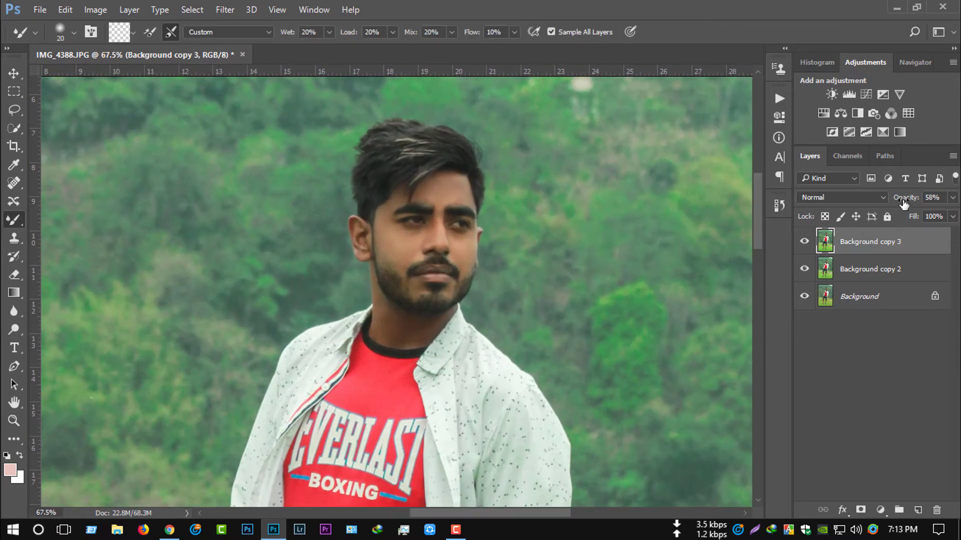
mouse_move(903, 203)
mouse_down()
mouse_move(864, 212)
mouse_move(895, 211)
mouse_up()
Merge the smoothing layer into Background copy 2 and duplicate it as Background copy 3.
key(Delete)
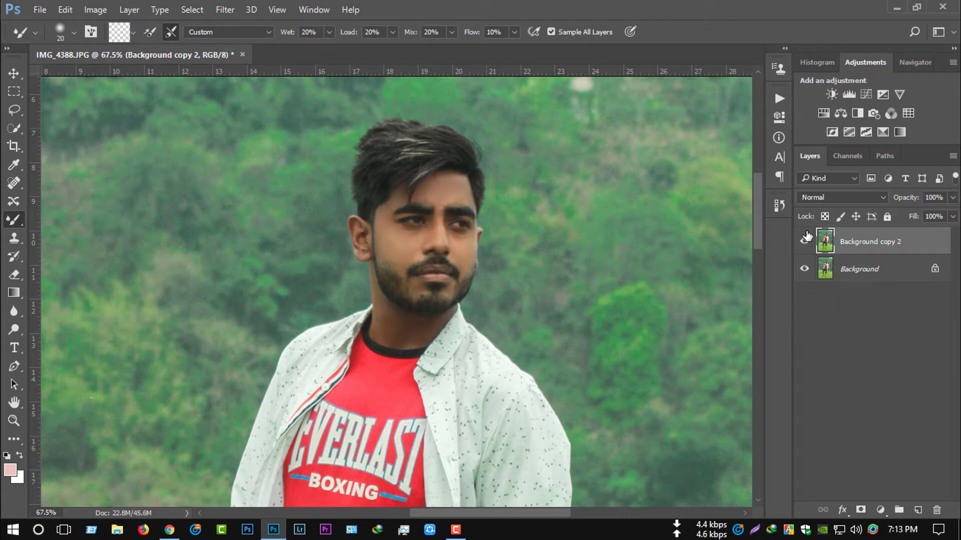
click(805, 241)
key(ctrl+minus)
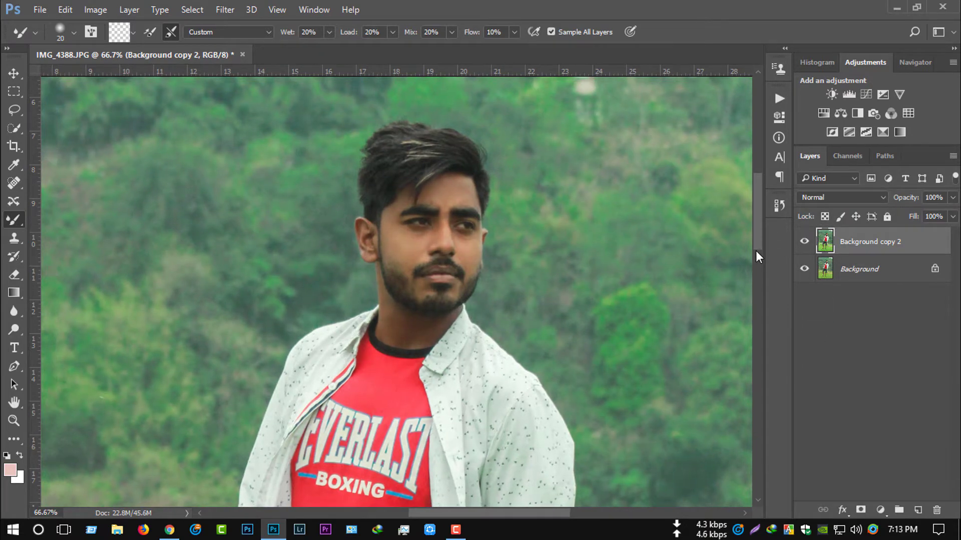
key(ctrl+0)
click(13, 78)
key(ctrl+j)
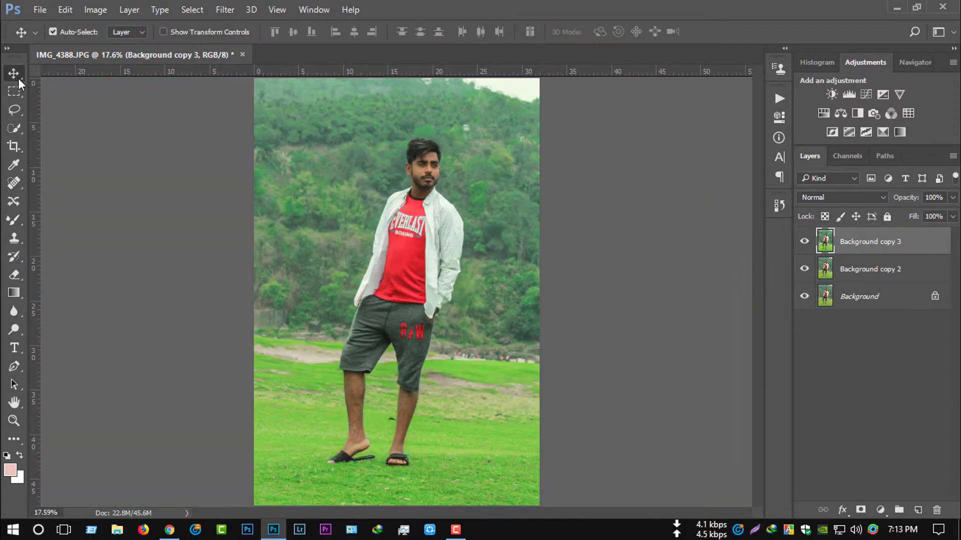
click(225, 9)
Apply Camera Raw with Highlights +26, noise reduction 13, Oranges saturation -10, Reds luminance -15, Oranges luminance +33.
click(243, 103)
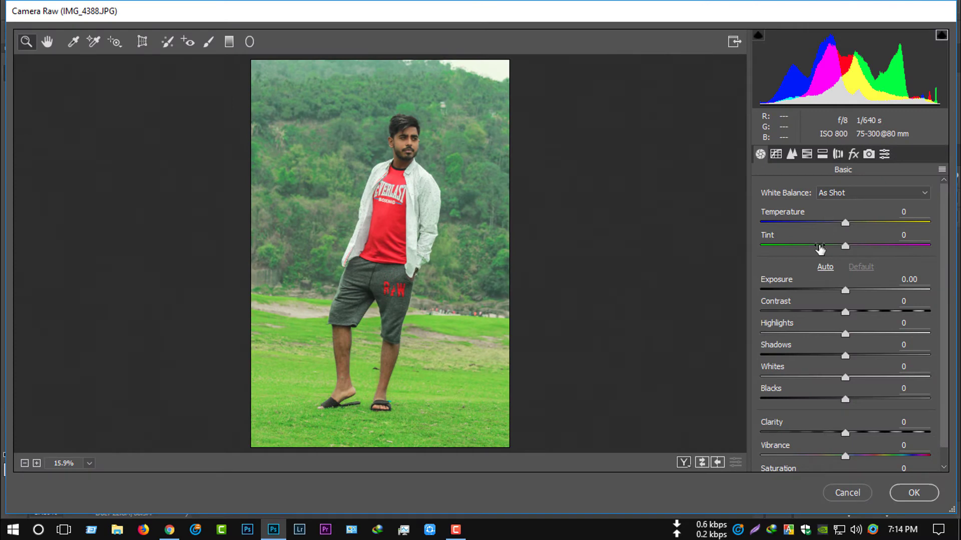
mouse_move(826, 327)
mouse_down()
mouse_move(845, 310)
mouse_move(817, 320)
mouse_up()
click(806, 159)
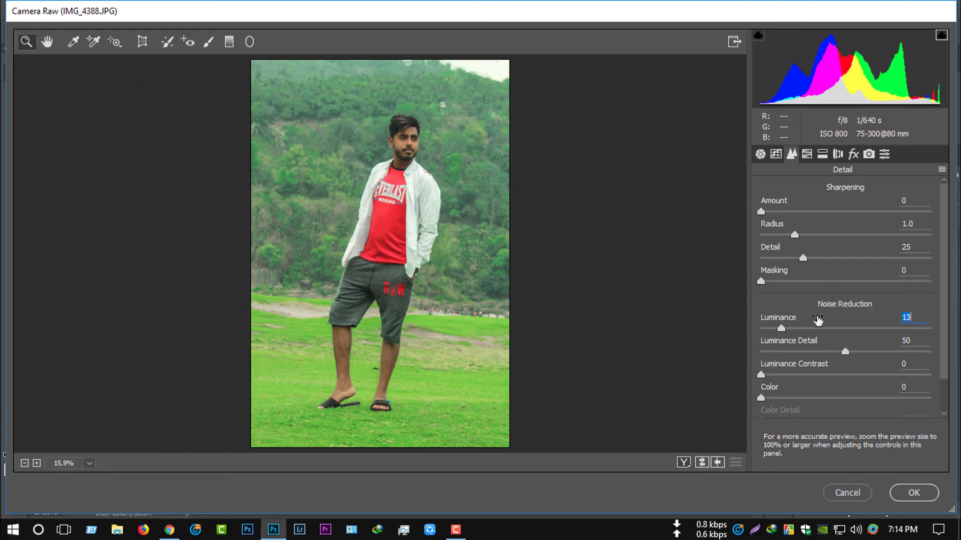
click(807, 155)
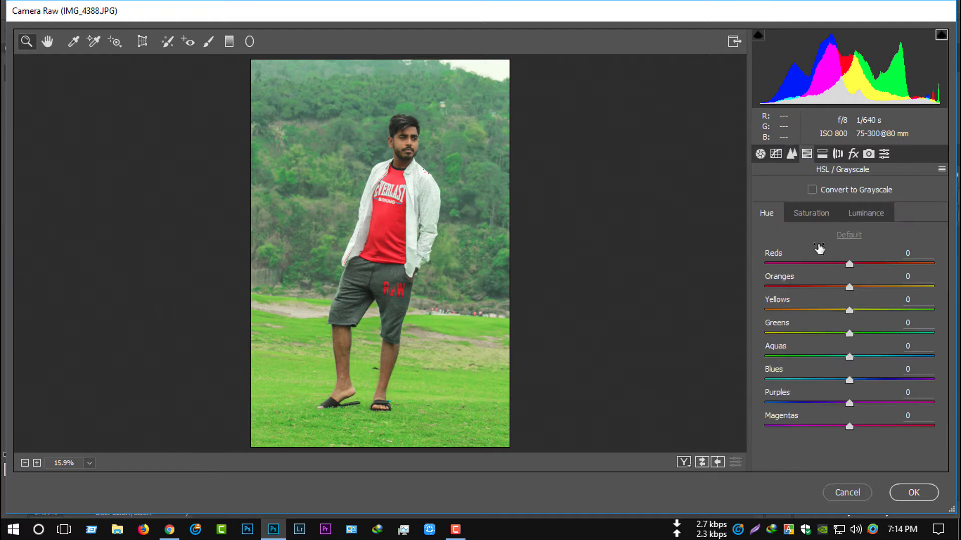
click(811, 213)
mouse_move(820, 283)
mouse_down()
mouse_move(867, 278)
mouse_move(802, 255)
mouse_up()
click(851, 210)
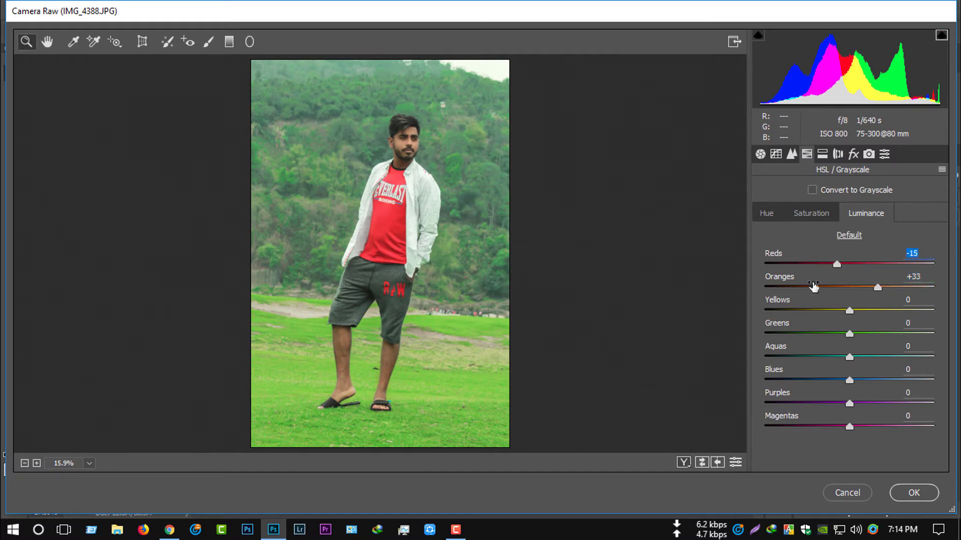
key(Return)
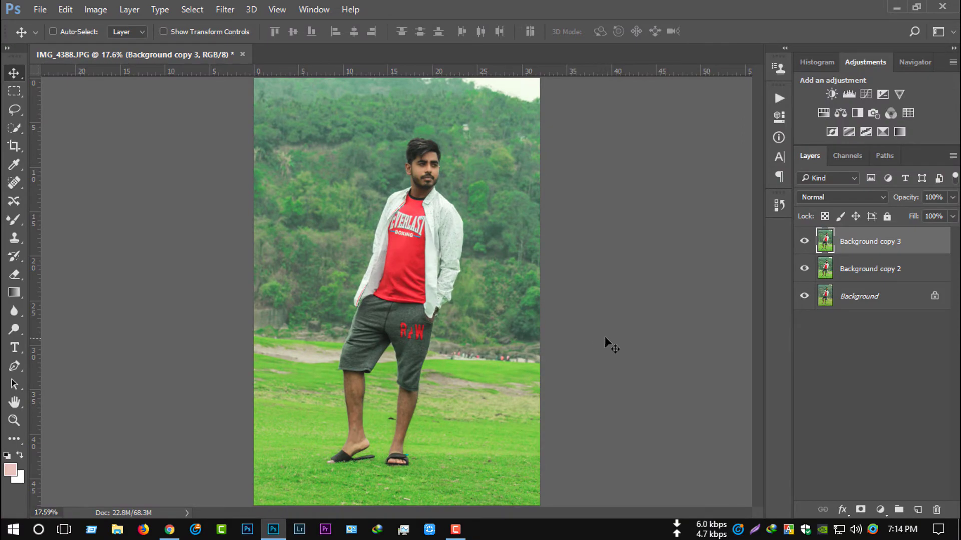
Apply Imagenomic Noiseware Professional noise reduction to the top layer.
click(225, 9)
mouse_move(248, 304)
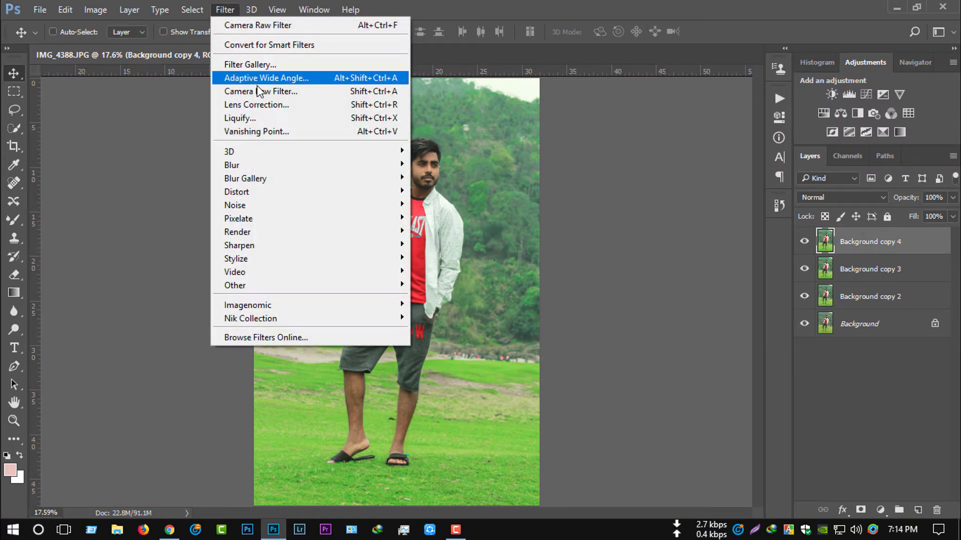
click(426, 304)
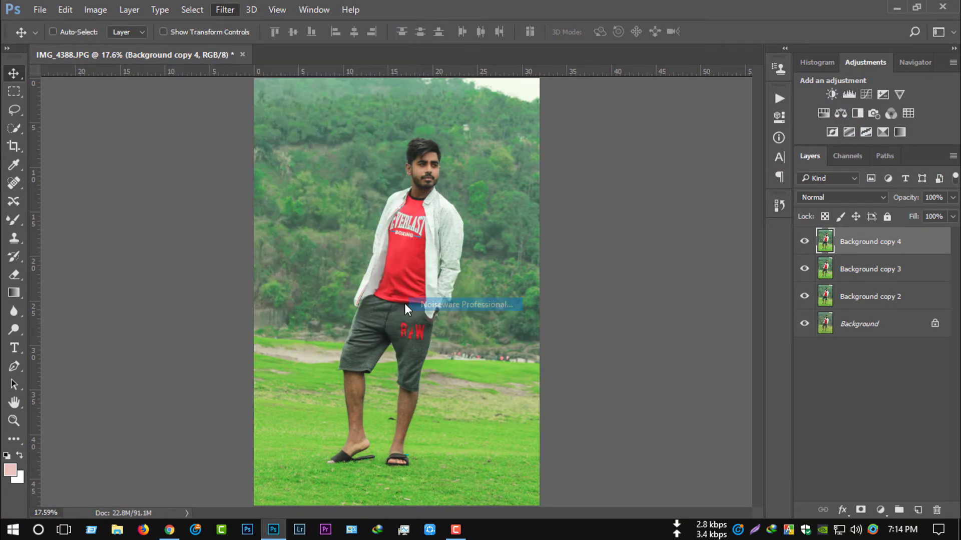
drag(567, 157, 478, 342)
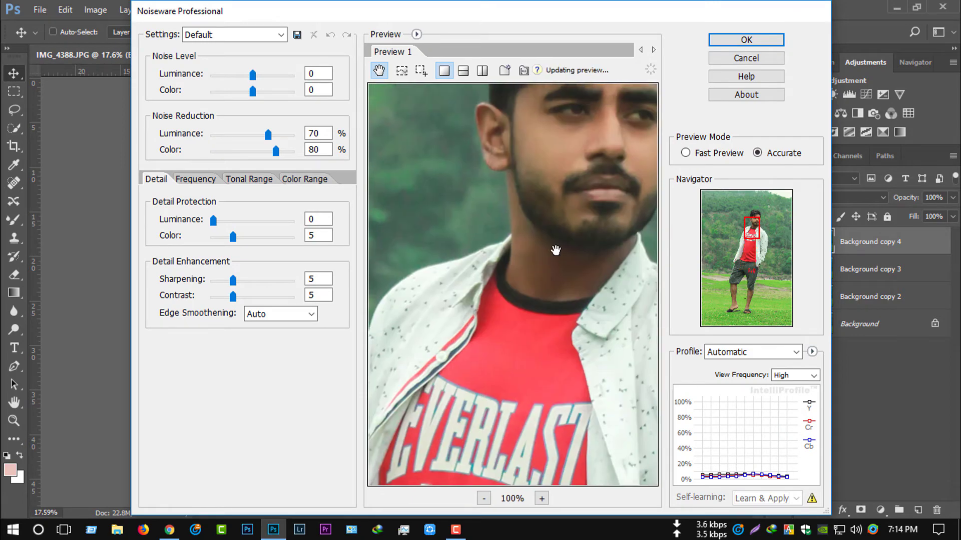
click(739, 42)
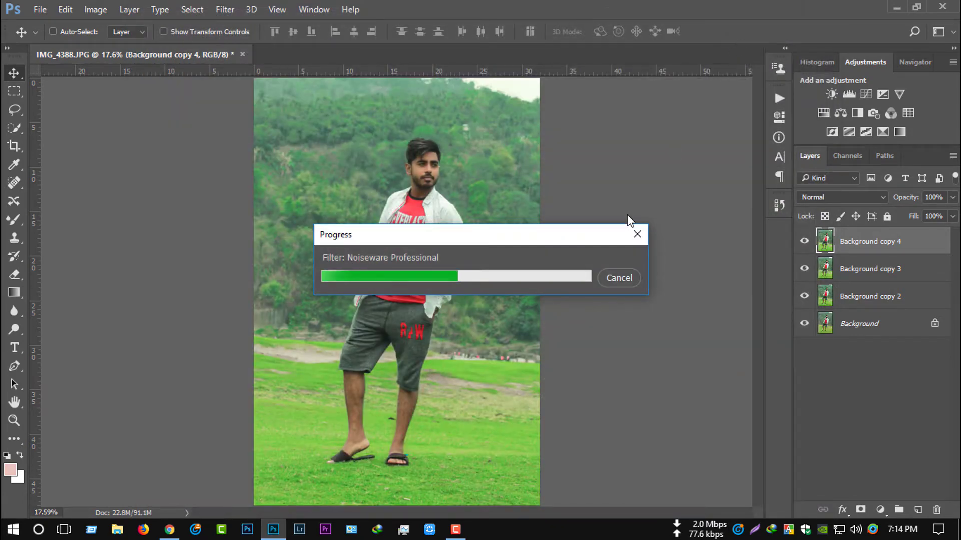
Inspect the face, lower the noise-reduced layer's opacity, then delete Background copy 4.
key(ctrl+plus)
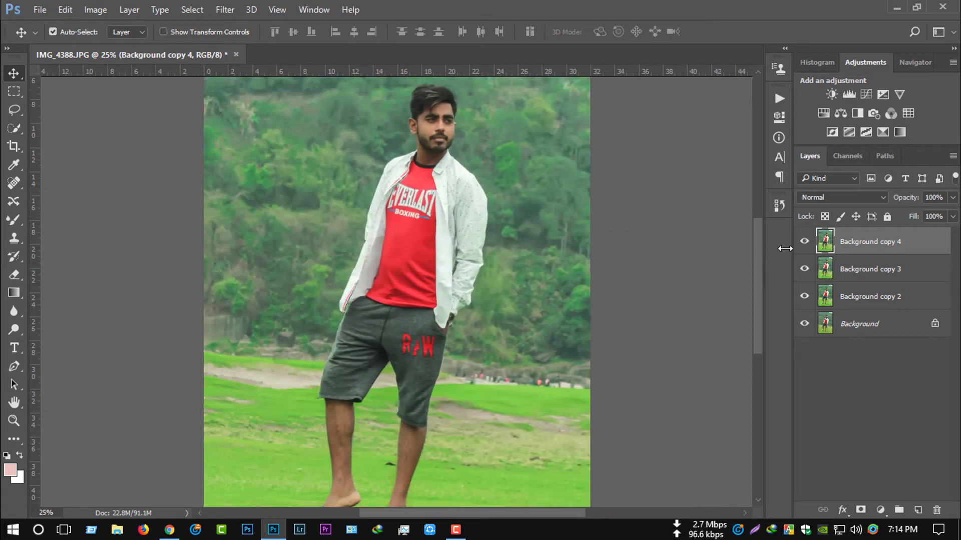
key(ctrl+minus)
key(ctrl+plus)
key(ctrl+plus)
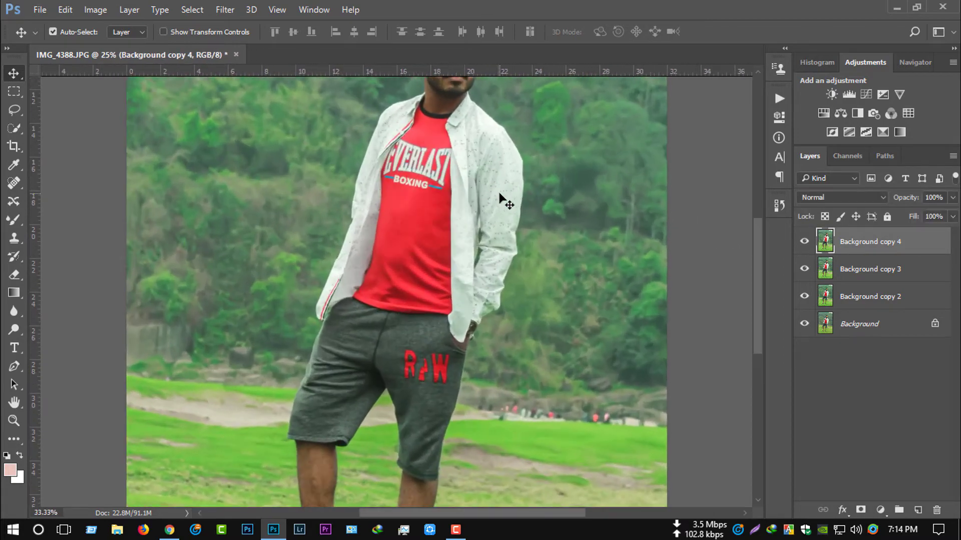
scroll(499, 193, up, 3)
key(ctrl+plus)
key(ctrl+plus)
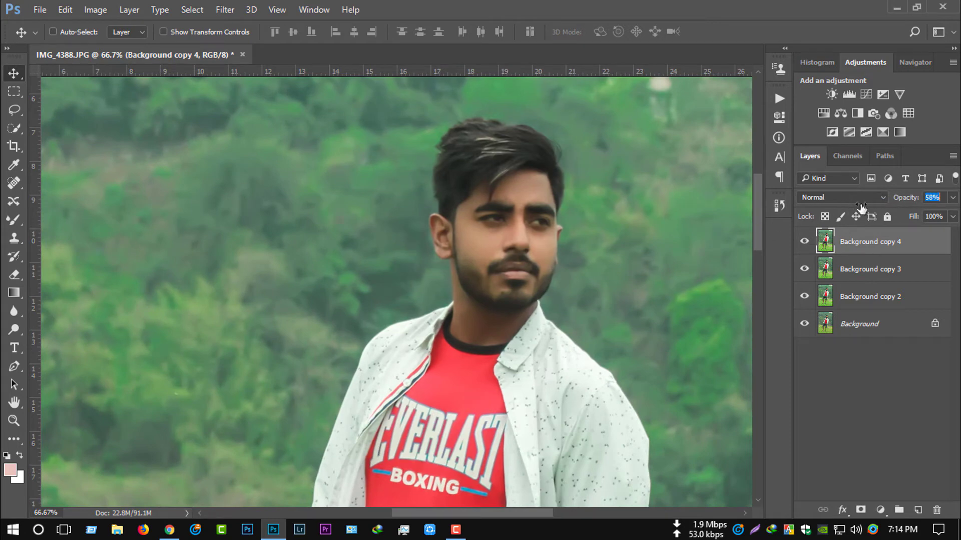
drag(860, 208, 712, 212)
key(ctrl+minus)
key(ctrl+minus)
key(ctrl+0)
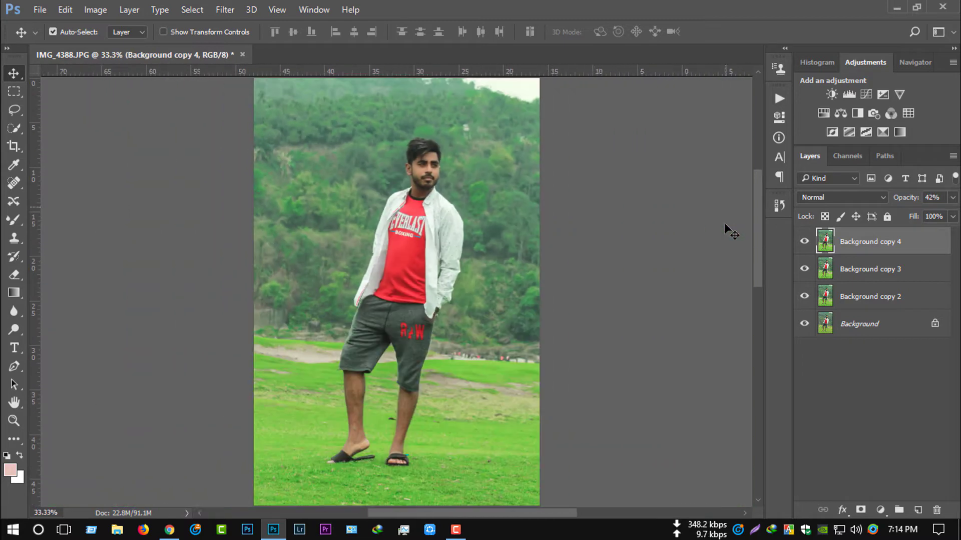
key(Delete)
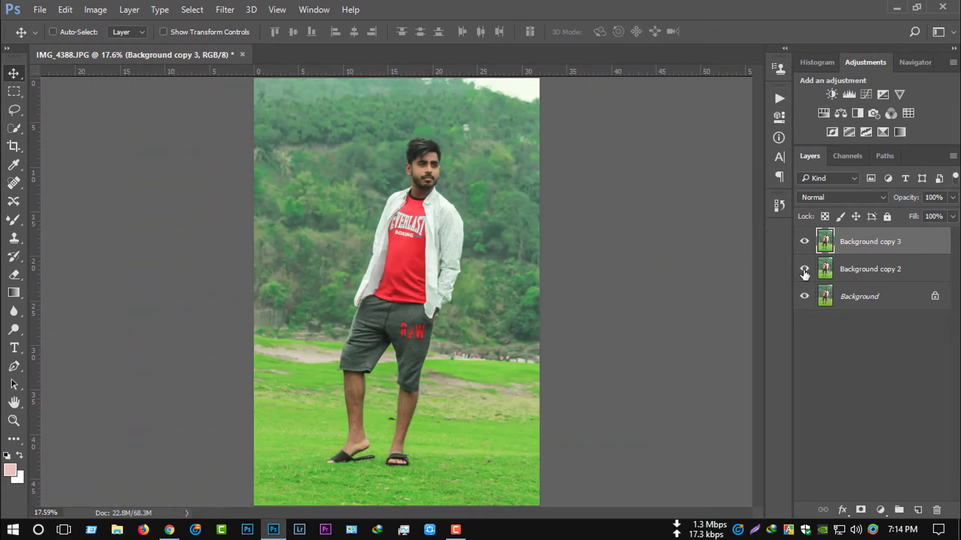
Launch Color Efex Pro 4 and set the Foliage filter to Method 3.
click(804, 241)
click(226, 10)
click(440, 330)
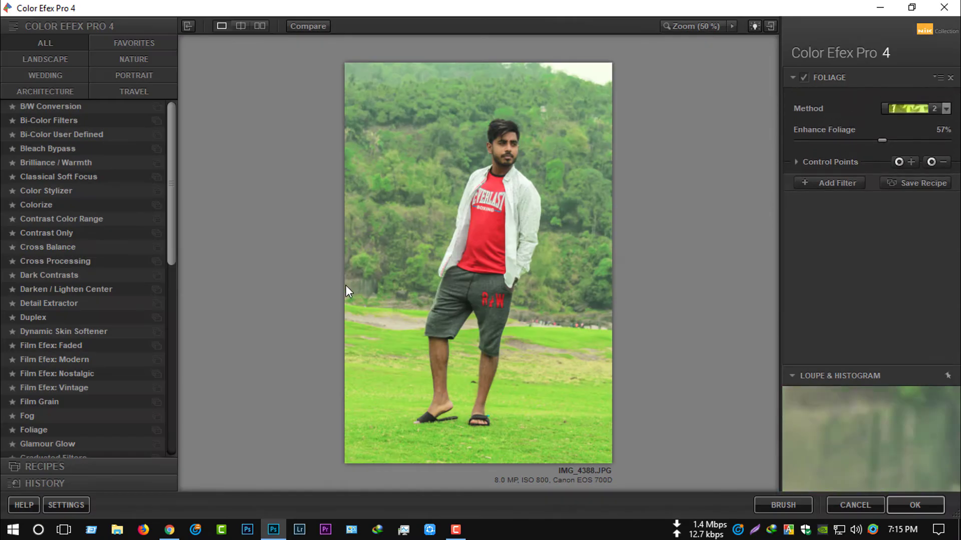
click(892, 107)
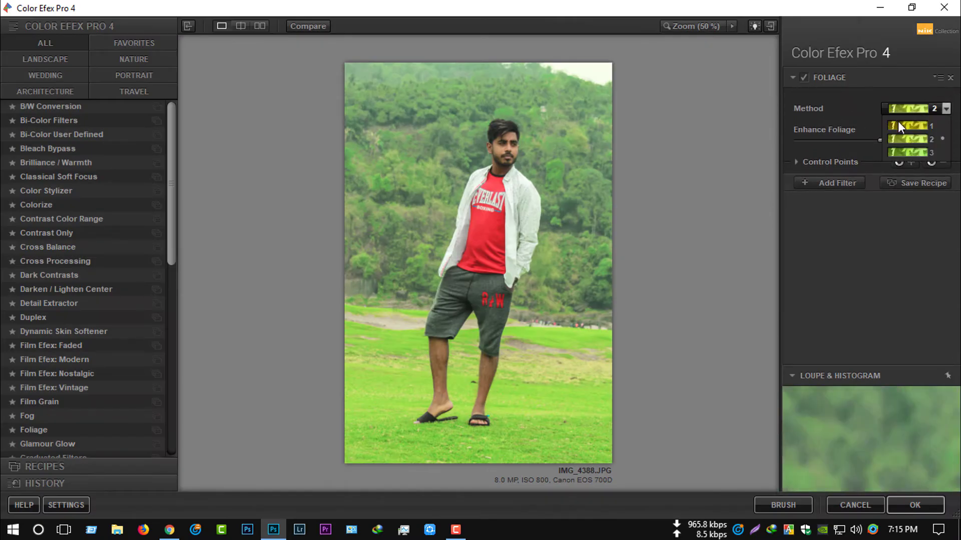
click(903, 148)
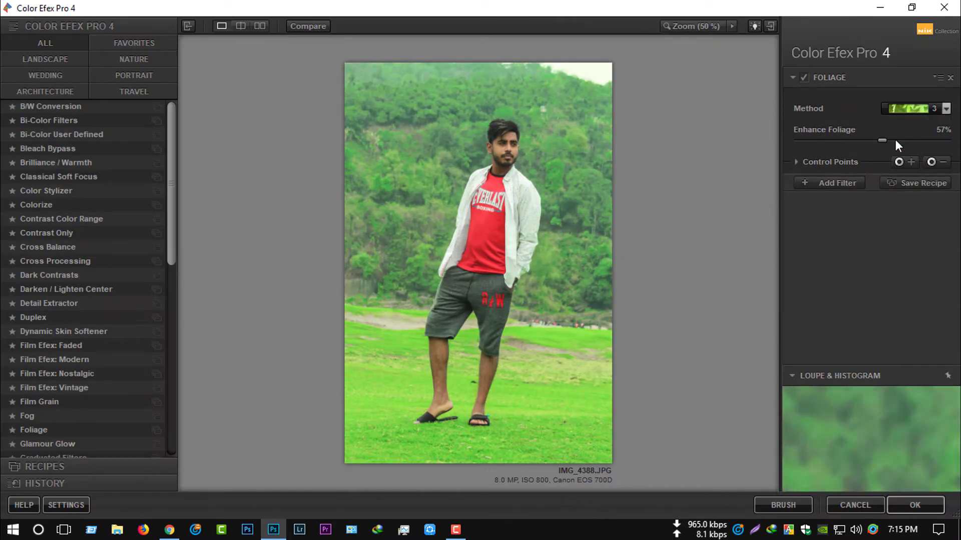
Place control points on the foliage and the man, then apply Foliage as a new layer.
click(932, 161)
click(588, 229)
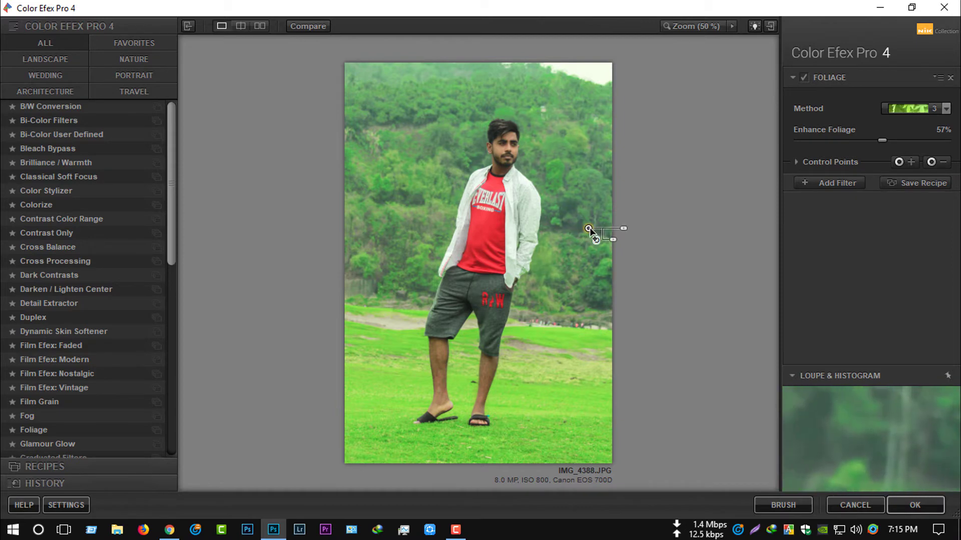
drag(623, 228, 631, 228)
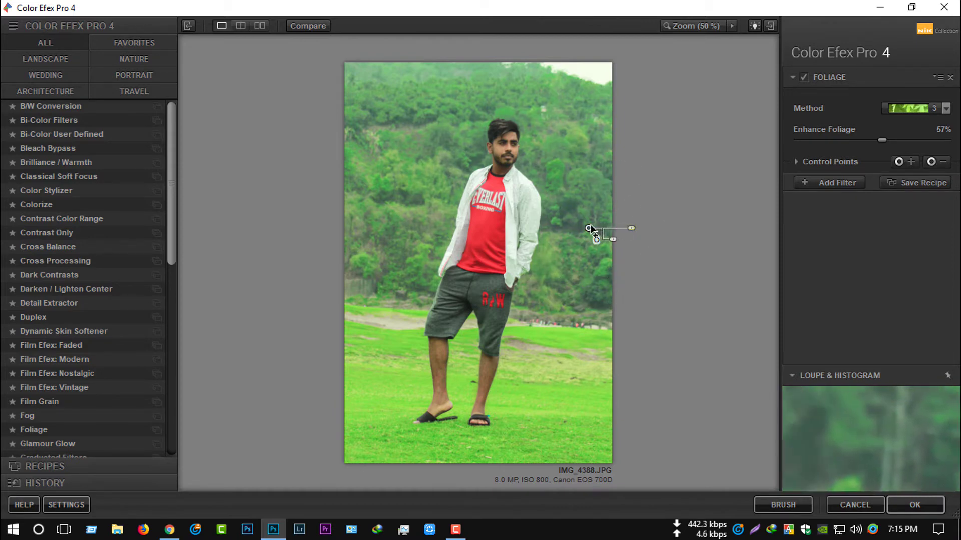
click(583, 133)
click(490, 121)
click(408, 122)
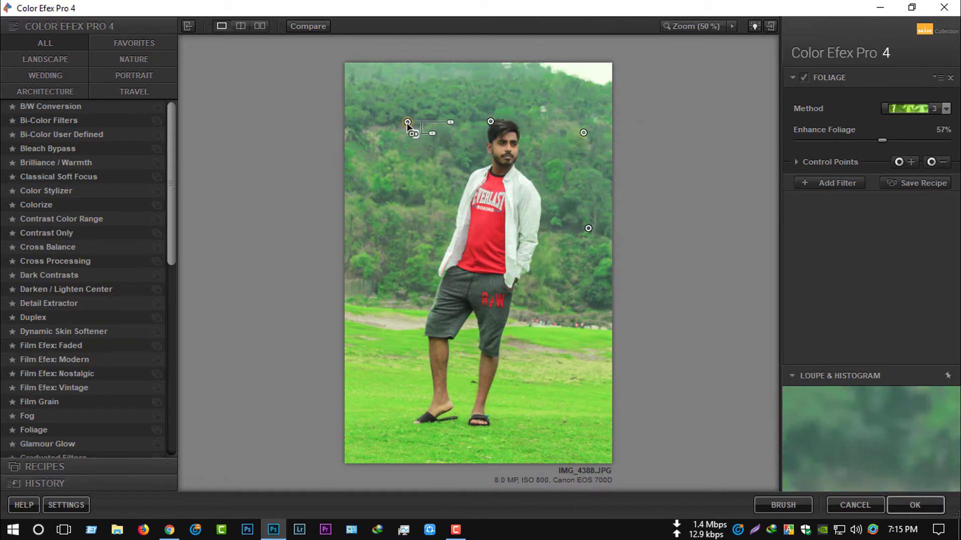
drag(407, 122, 524, 251)
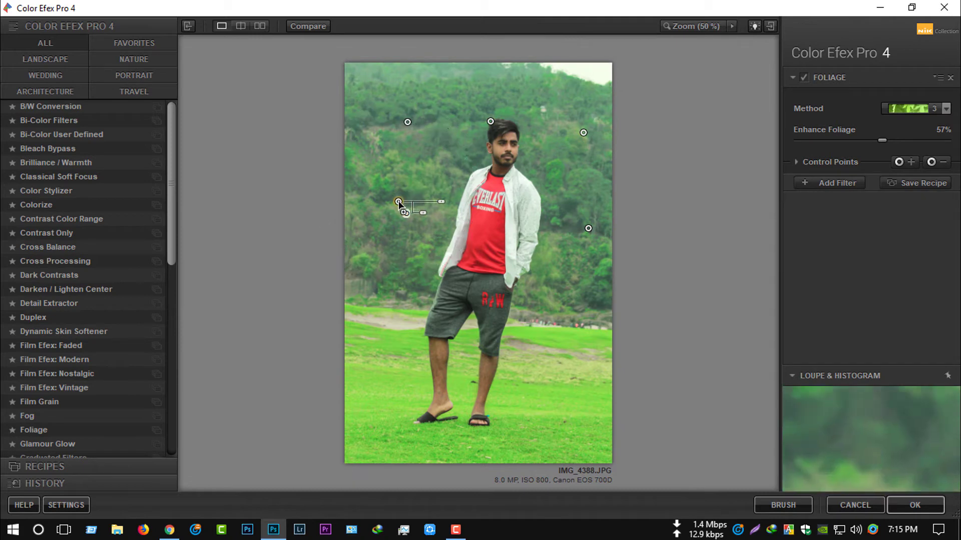
click(846, 180)
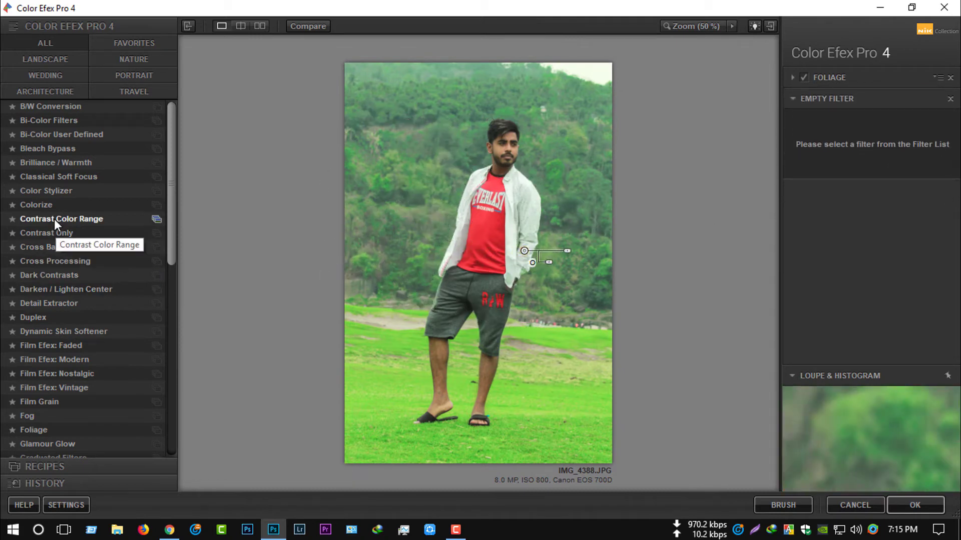
click(914, 505)
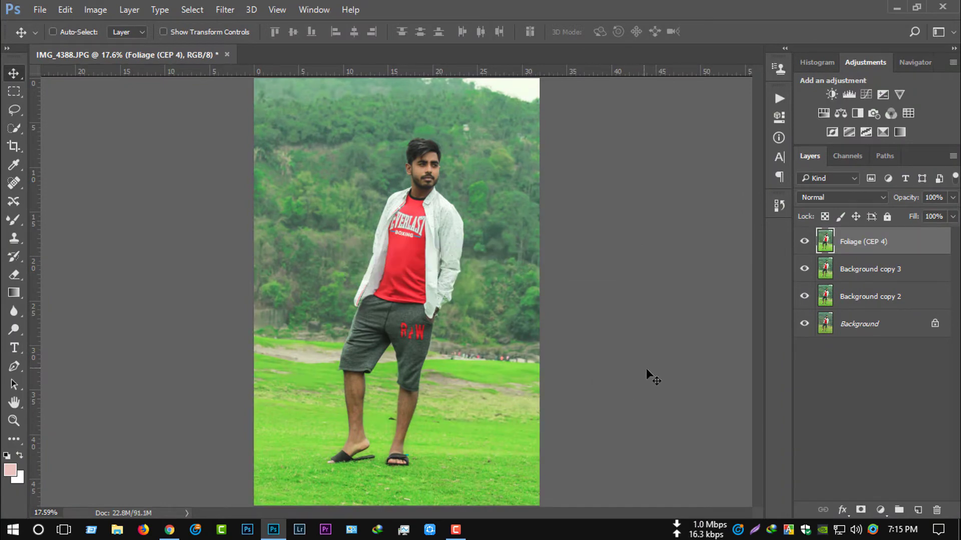
Duplicate the Foliage layer; in Camera Raw HSL desaturate yellows and greens, set Aquas hue -77.
key(ctrl+j)
click(225, 9)
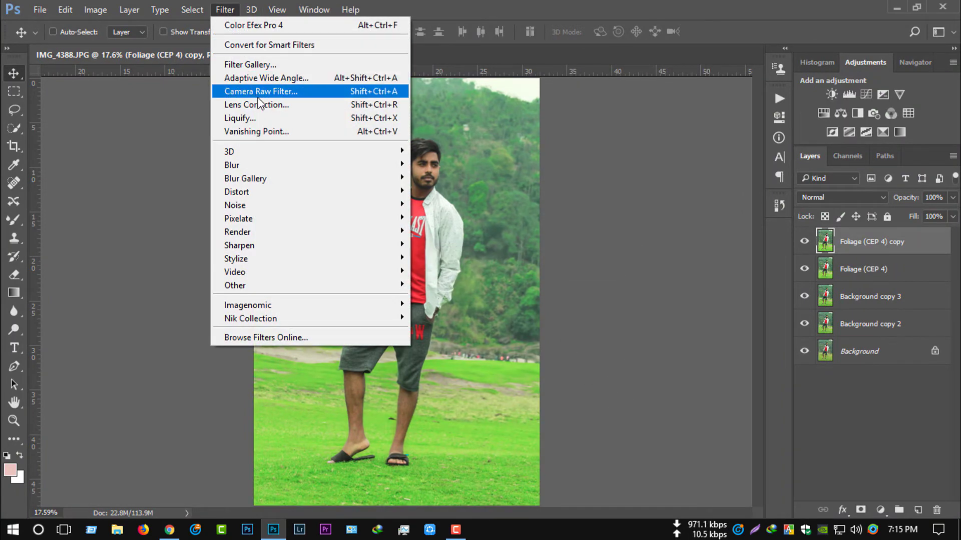
click(260, 95)
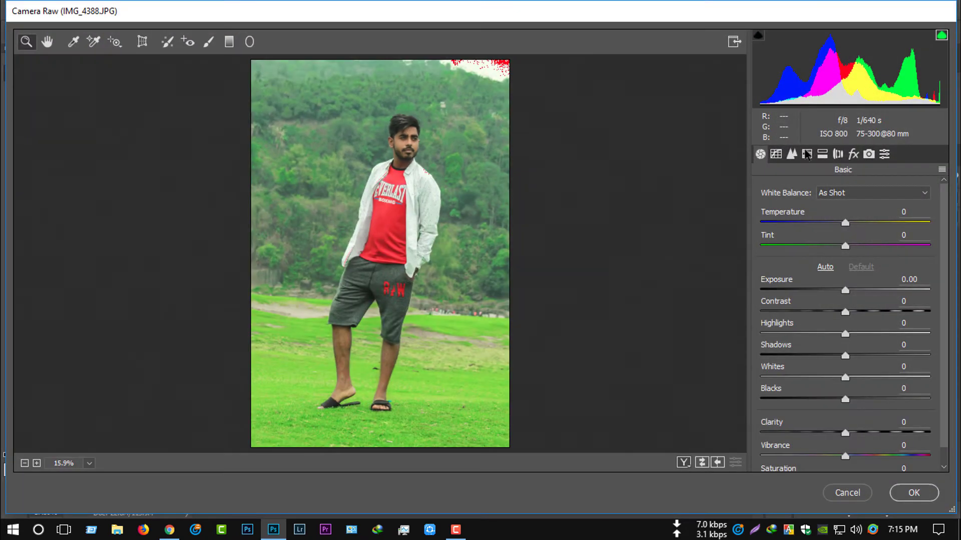
click(806, 155)
click(796, 213)
drag(814, 304, 755, 303)
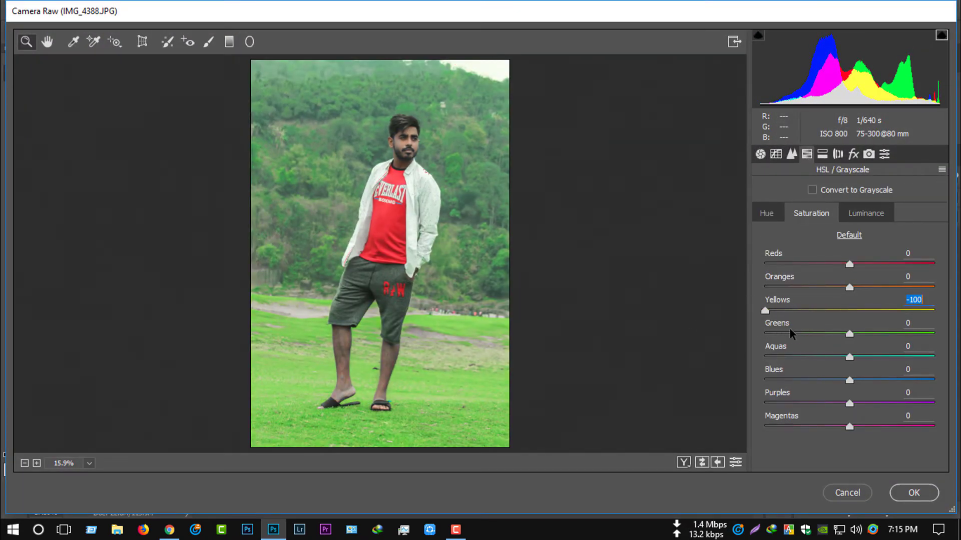
mouse_move(791, 334)
mouse_down()
mouse_move(776, 326)
mouse_move(799, 304)
mouse_move(826, 322)
mouse_move(808, 303)
mouse_move(821, 302)
mouse_move(814, 284)
mouse_up()
click(766, 213)
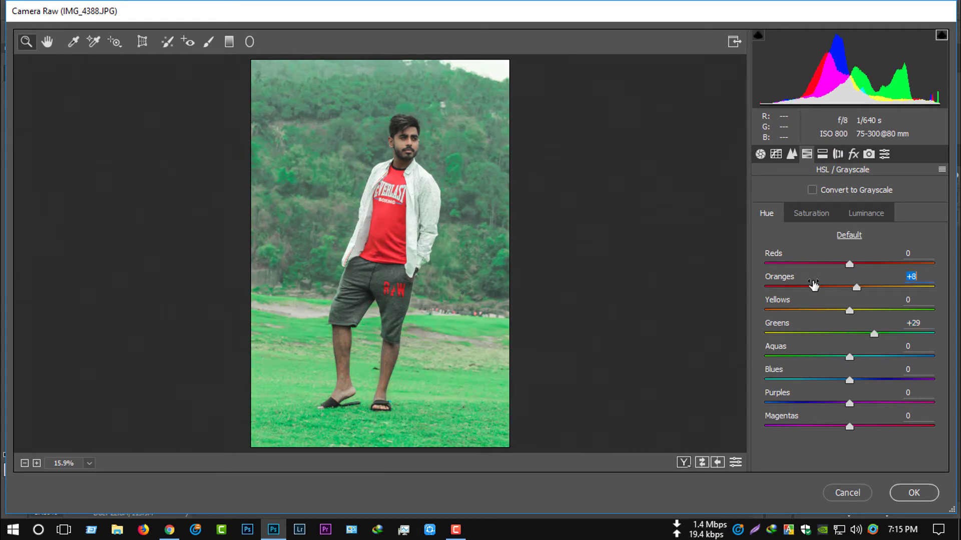
mouse_move(817, 349)
mouse_down()
mouse_move(789, 350)
mouse_move(798, 349)
mouse_move(769, 334)
mouse_up()
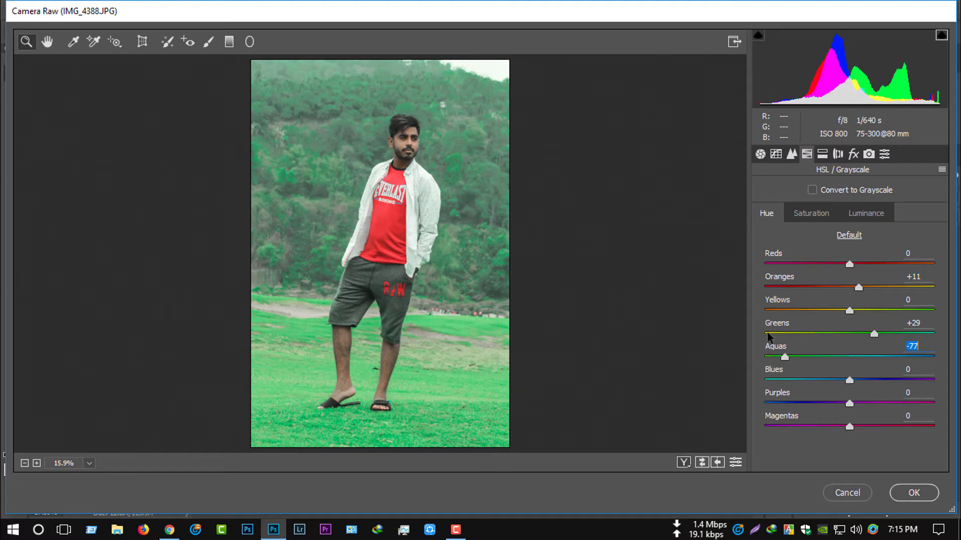
Set Camera Calibration Green Hue +49, Green Saturation -6, Blue Hue -34, and apply.
click(868, 154)
mouse_move(828, 346)
mouse_down()
mouse_move(778, 345)
mouse_move(832, 332)
mouse_up()
mouse_move(835, 368)
mouse_down()
mouse_move(816, 376)
mouse_move(828, 375)
mouse_up()
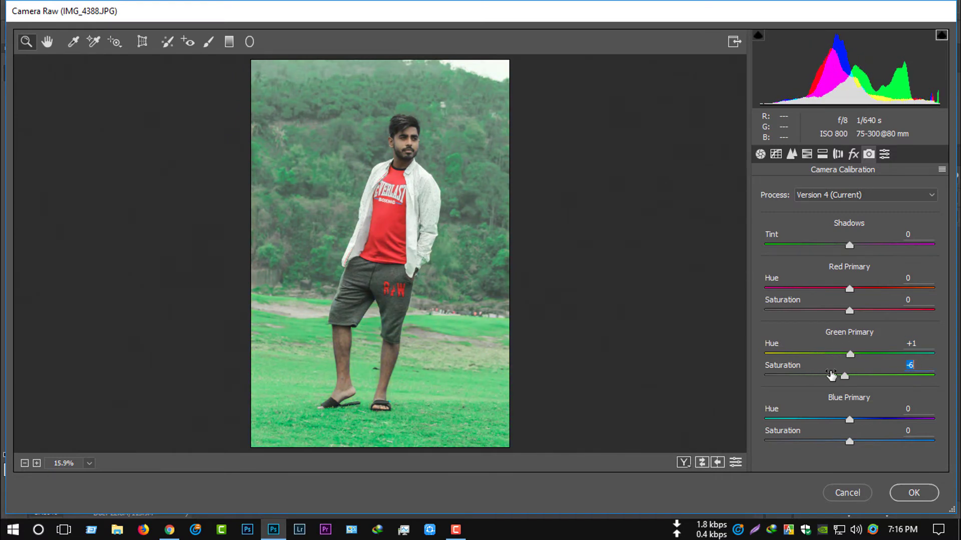
drag(838, 416, 815, 415)
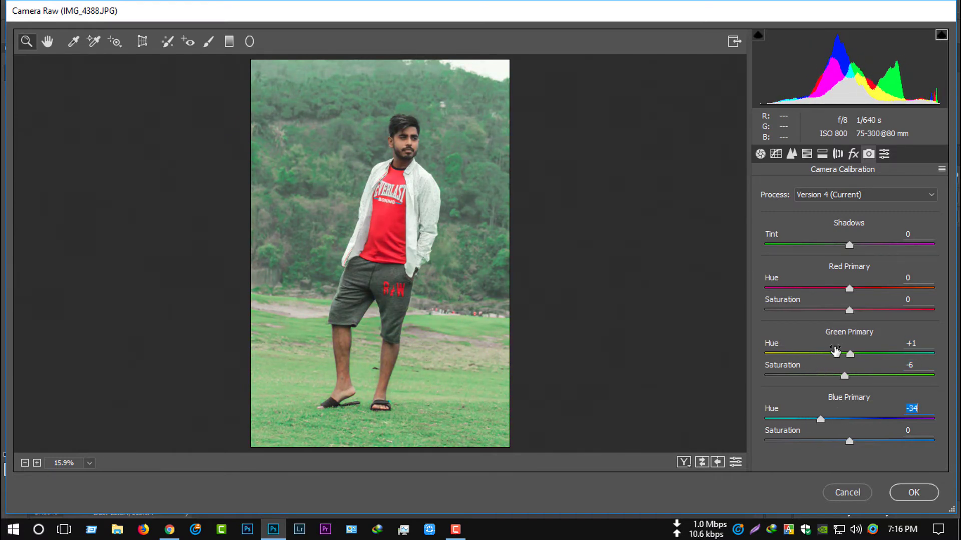
mouse_move(848, 352)
mouse_down()
mouse_move(785, 350)
mouse_move(843, 339)
mouse_move(869, 316)
mouse_up()
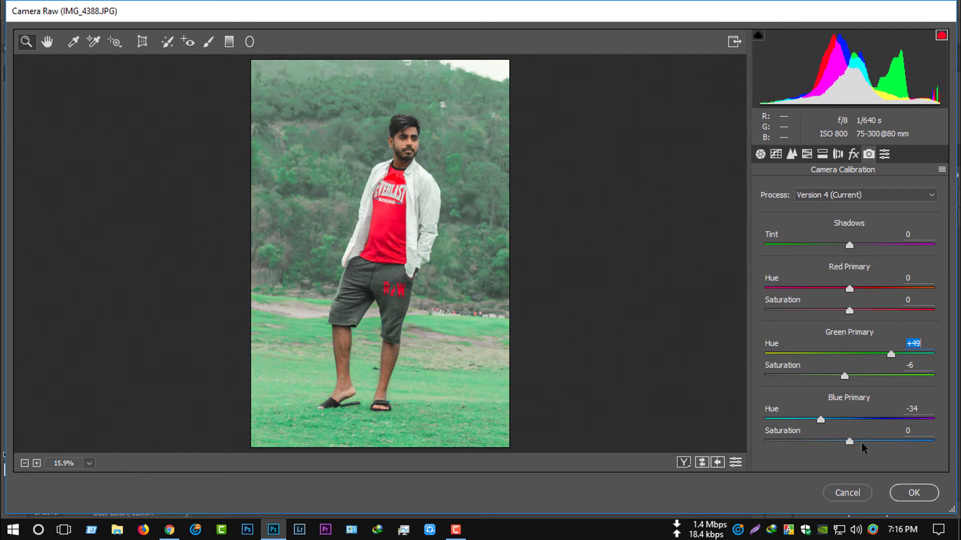
click(906, 493)
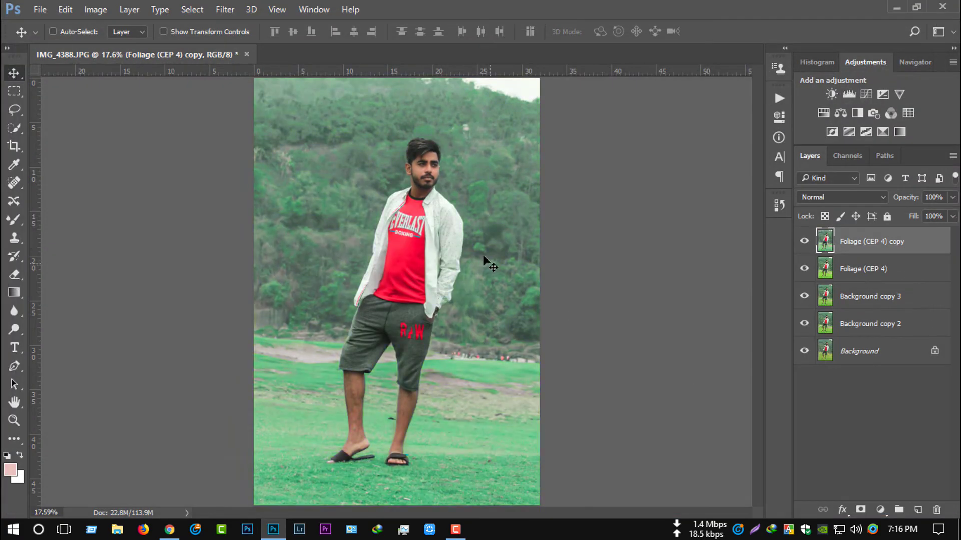
scroll(468, 215, up, 2)
scroll(468, 216, up, 1)
scroll(470, 216, up, 1)
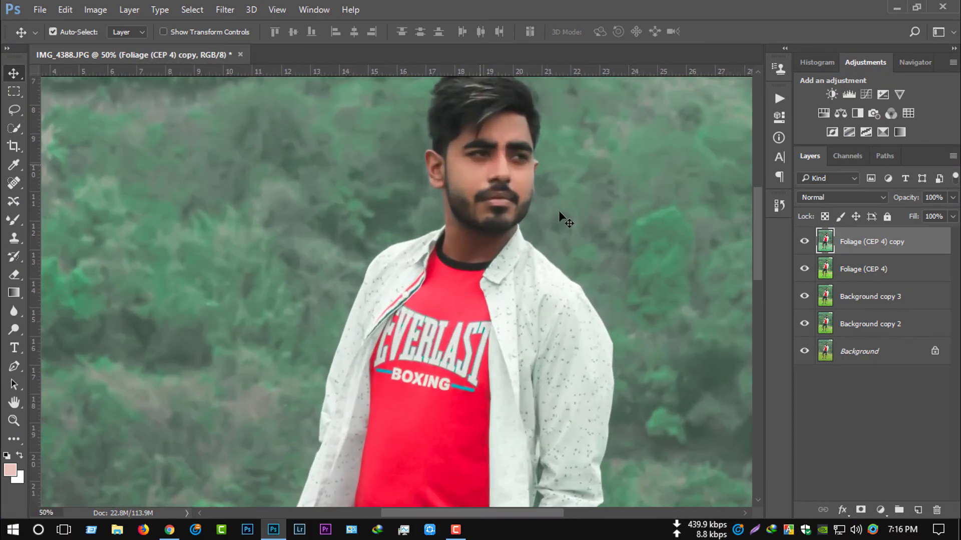
scroll(563, 211, up, 1)
Add a Selective Color adjustment layer and lower the Reds' Black to -21.
click(804, 242)
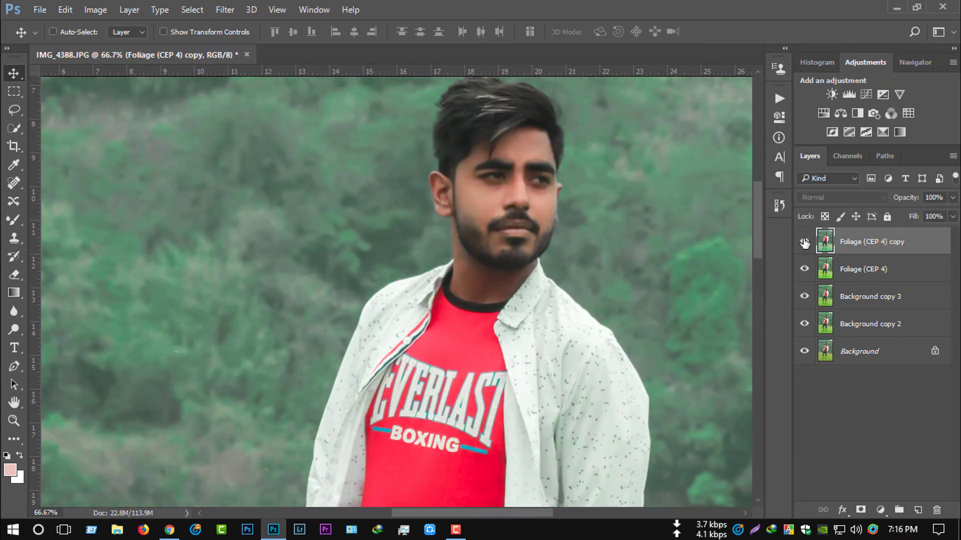
key(ctrl+0)
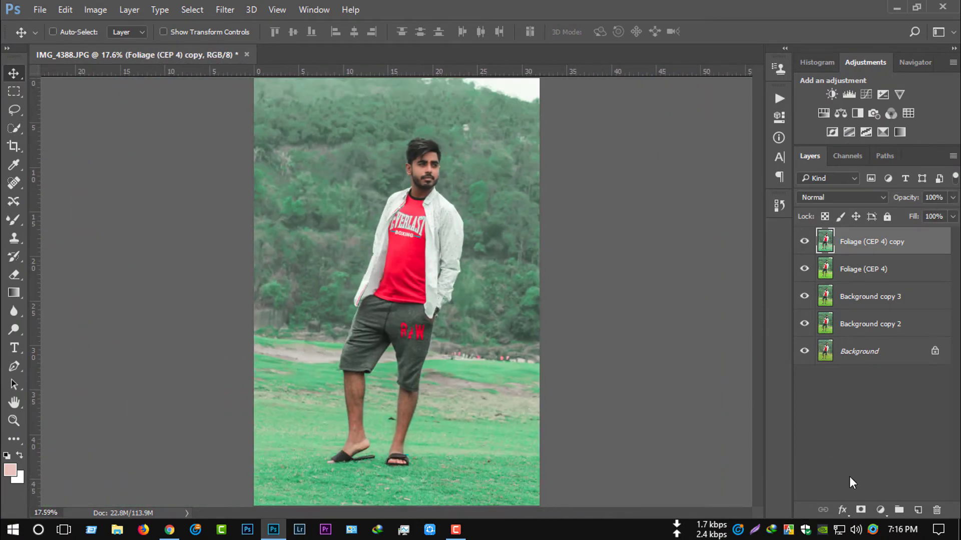
click(880, 510)
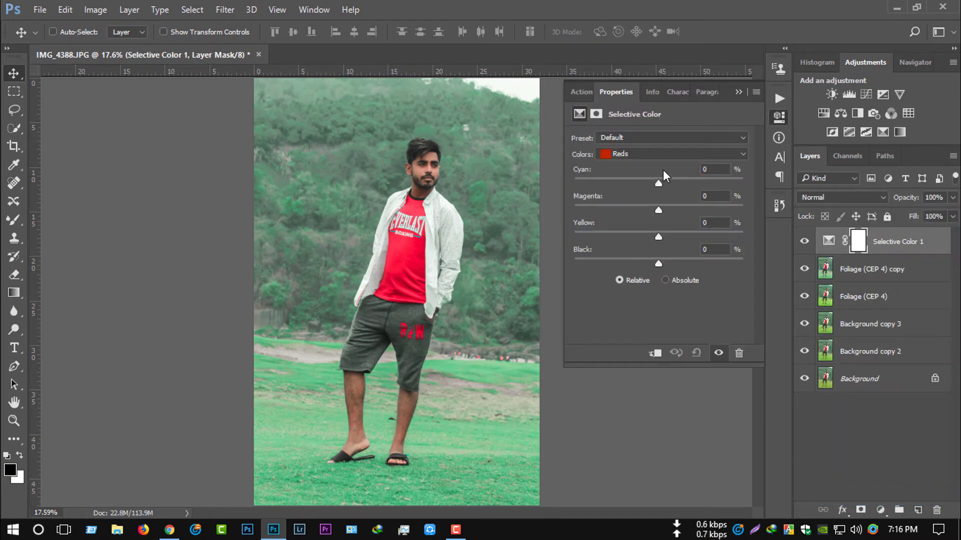
drag(656, 260, 641, 257)
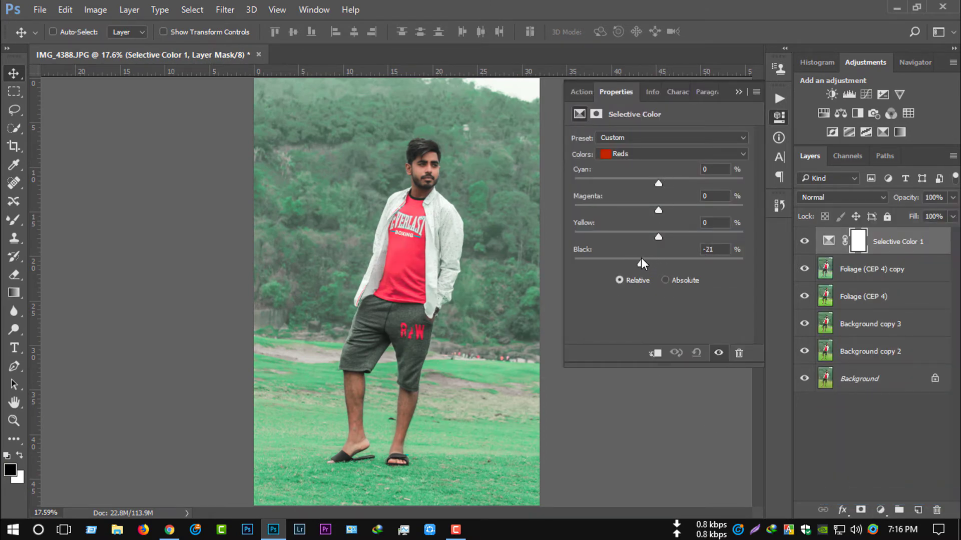
Set the Greens to Cyan +20, Magenta +30, Yellow +16, Black +23, then compare before and after.
click(660, 155)
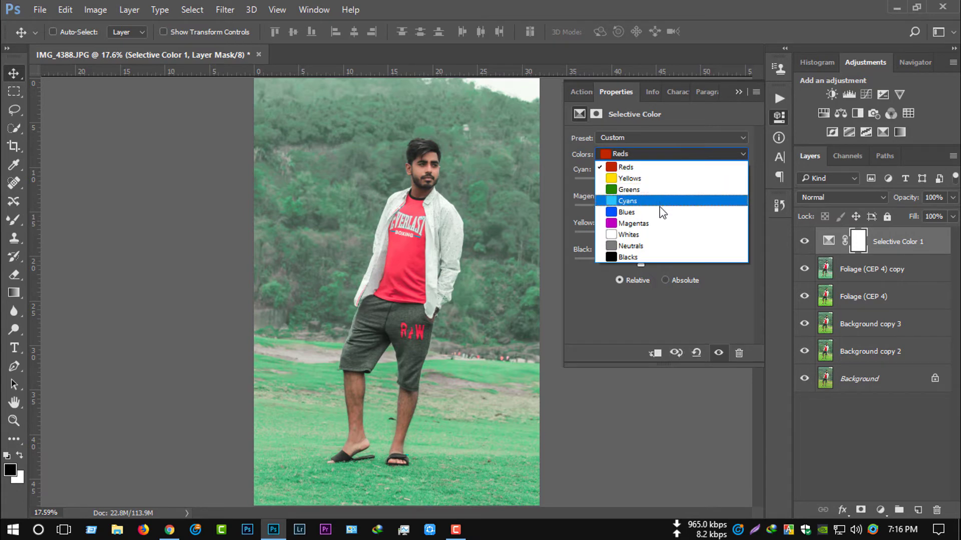
click(648, 189)
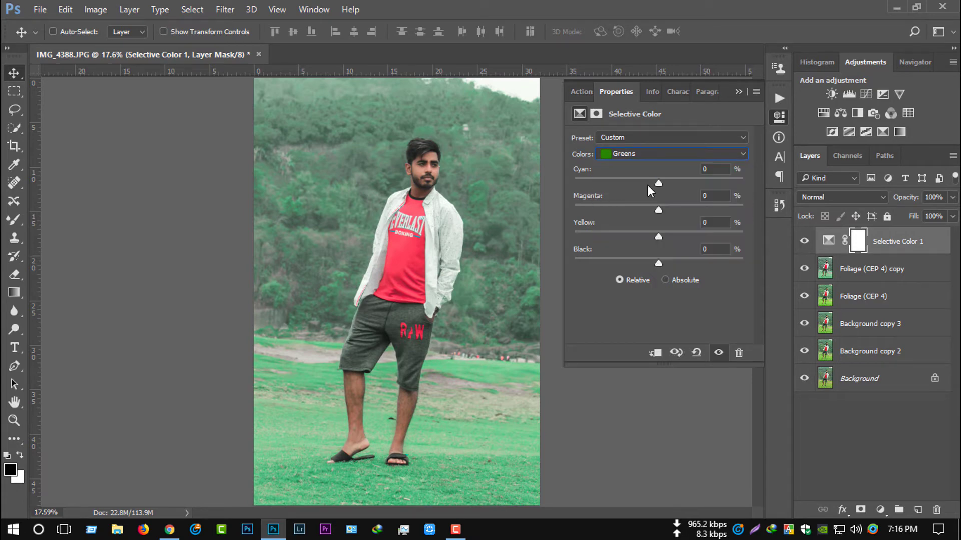
mouse_move(656, 182)
mouse_down()
mouse_move(632, 182)
mouse_move(677, 181)
mouse_move(677, 206)
mouse_up()
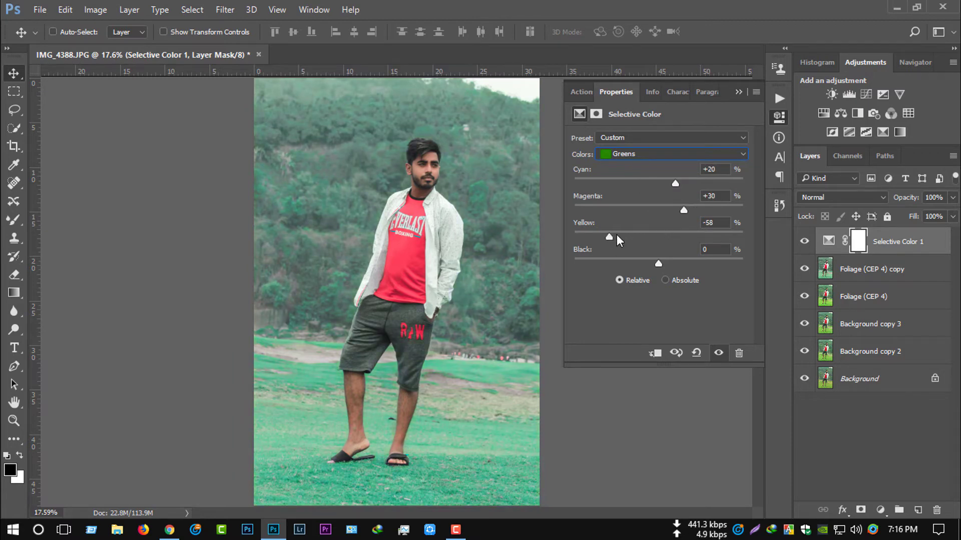
drag(617, 234, 661, 230)
mouse_move(643, 264)
mouse_down()
mouse_move(623, 259)
mouse_move(669, 256)
mouse_up()
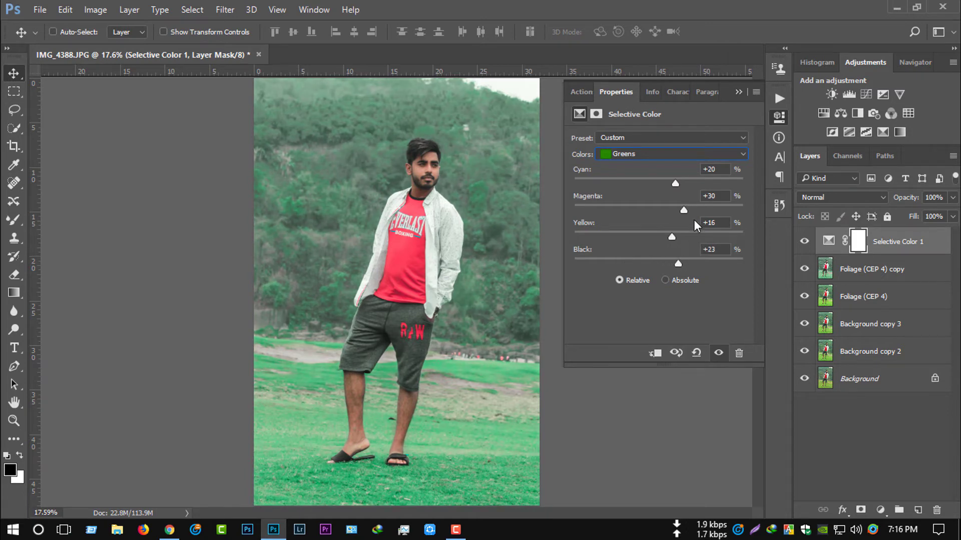
click(737, 91)
click(805, 242)
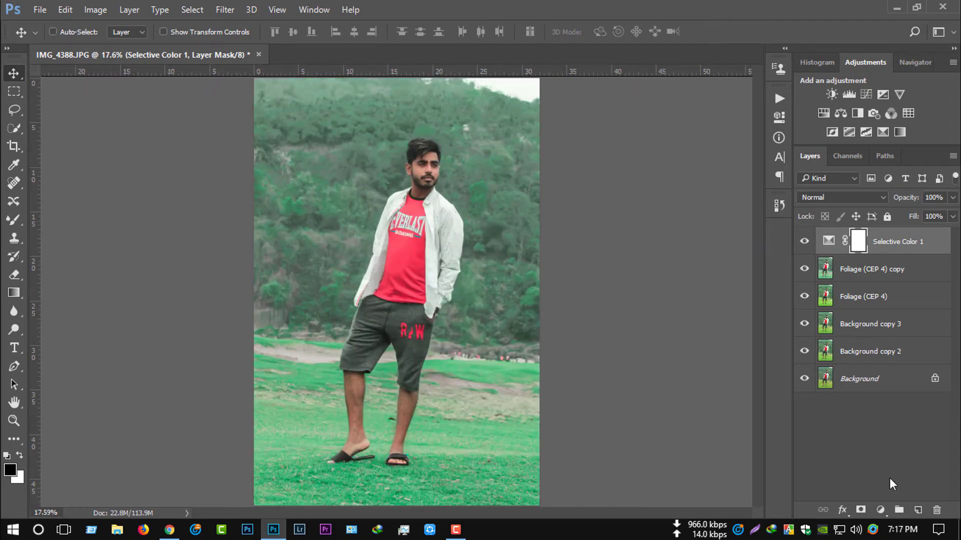
Stamp all visible layers into a new Layer 1 and duplicate it as Layer 1 copy.
click(913, 509)
key(ctrl+alt+shift+e)
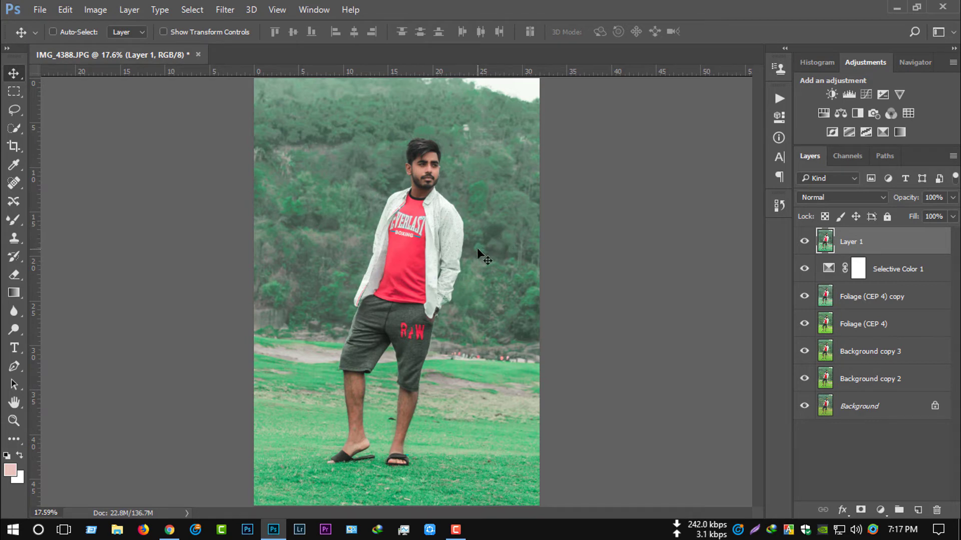
key(ctrl+j)
Quick-select the hillside background, subtracting stray areas around the legs and ground.
key(w)
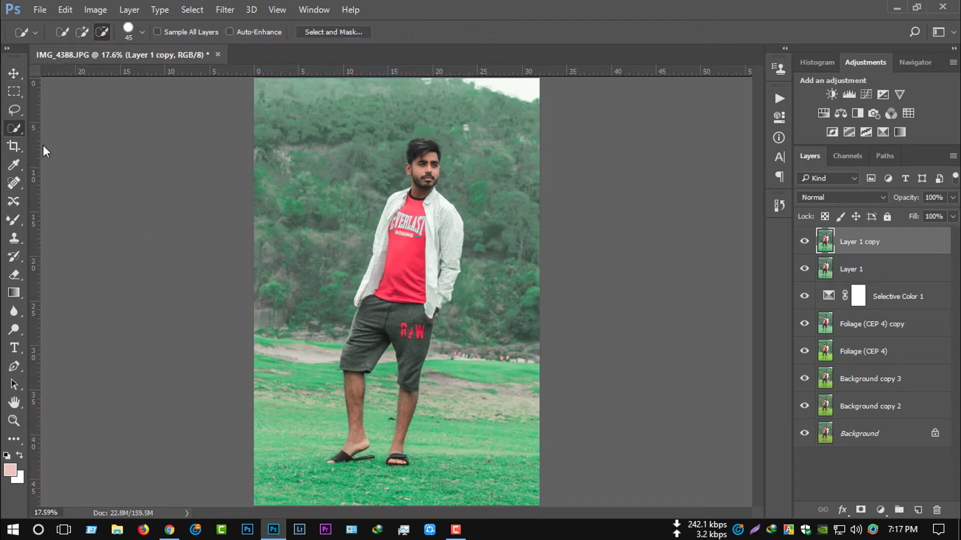
key(bracketright)
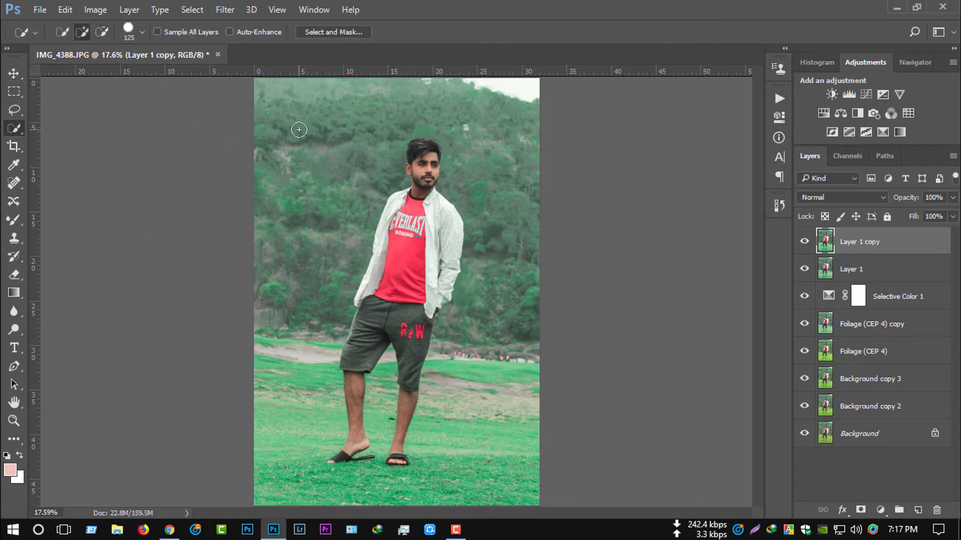
mouse_move(299, 130)
mouse_down()
mouse_move(296, 386)
mouse_move(464, 90)
mouse_move(513, 384)
mouse_move(474, 425)
mouse_up()
key(ctrl+plus)
key(ctrl+plus)
scroll(375, 315, down, 3)
key(bracketleft)
key(bracketleft)
key(bracketleft)
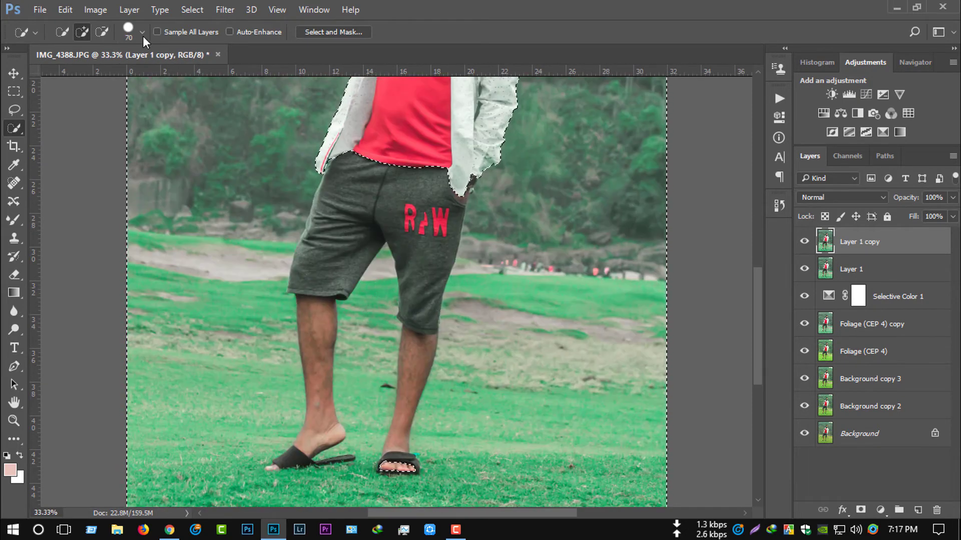
click(102, 32)
drag(440, 210, 310, 235)
scroll(303, 233, down, 3)
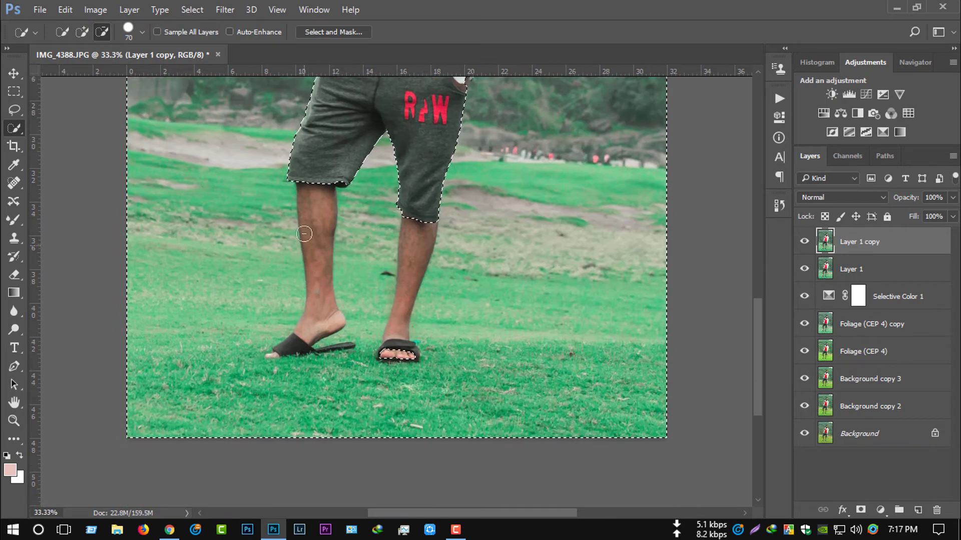
key(bracketright)
key(bracketright)
key(bracketright)
drag(161, 354, 626, 382)
Refine the selection edges around the man's head and pants, shrinking the brush to 10 px.
scroll(386, 325, up, 3)
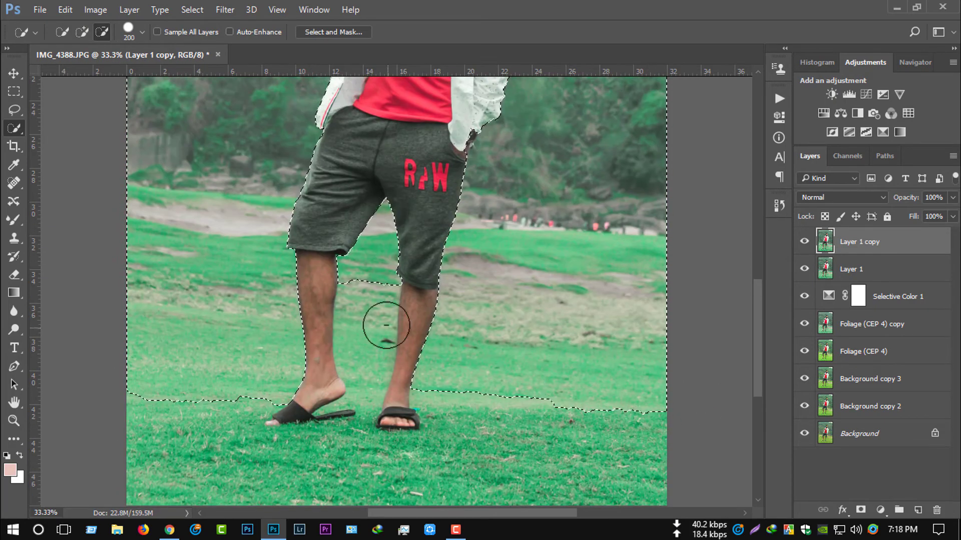
key(bracketleft)
key(bracketleft)
key(bracketleft)
scroll(537, 345, up, 5)
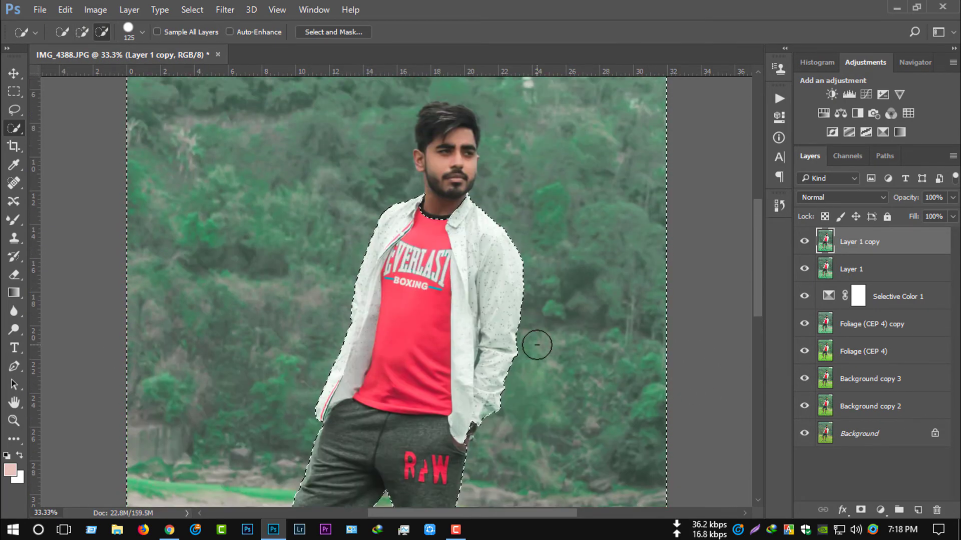
scroll(537, 344, up, 3)
key(bracketleft)
key(bracketleft)
key(bracketleft)
drag(501, 350, 444, 344)
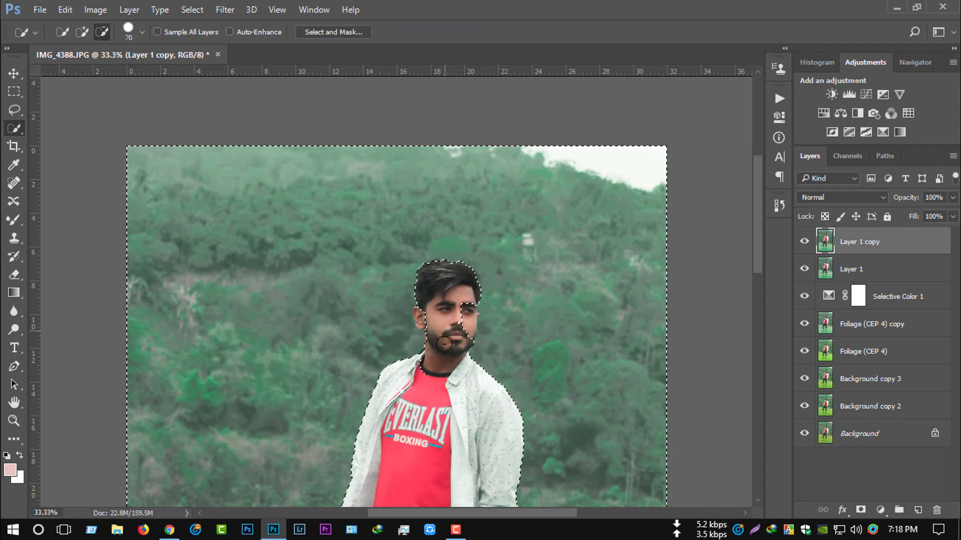
key(ctrl+z)
key(ctrl+plus)
key(ctrl+plus)
key(ctrl+plus)
key(bracketleft)
key(bracketleft)
key(bracketleft)
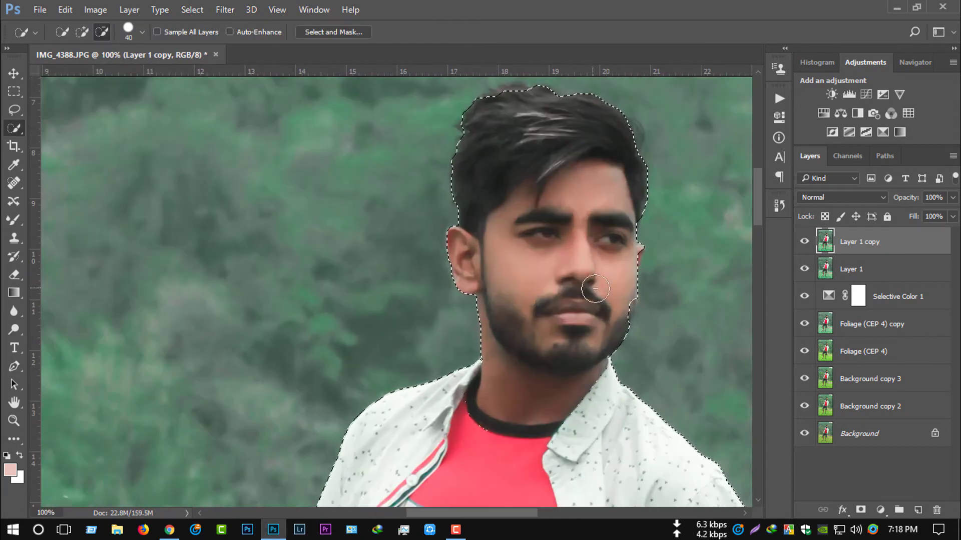
scroll(622, 300, down, 5)
scroll(622, 300, up, 6)
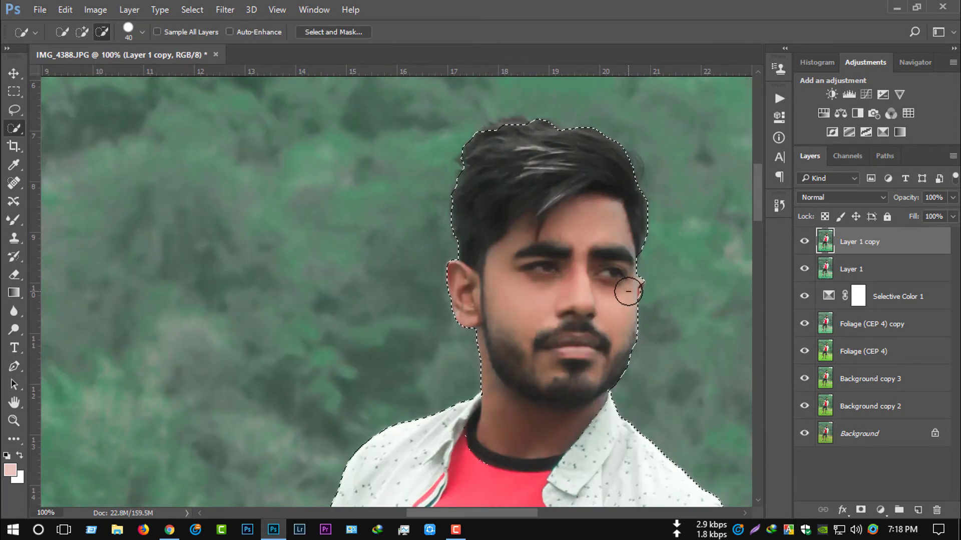
scroll(656, 261, down, 1)
key(bracketleft)
key(bracketleft)
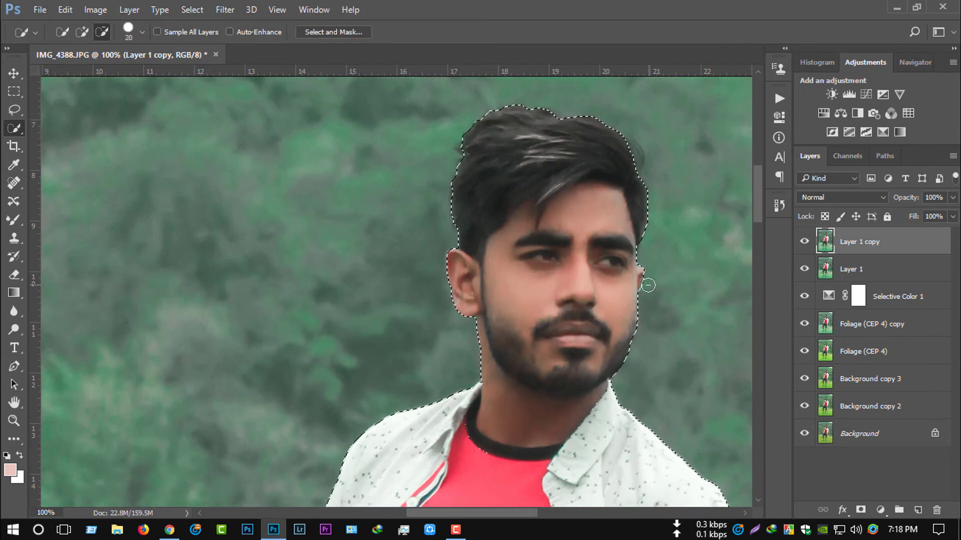
key(ctrl+minus)
scroll(633, 263, down, 5)
scroll(545, 302, down, 3)
key(bracketleft)
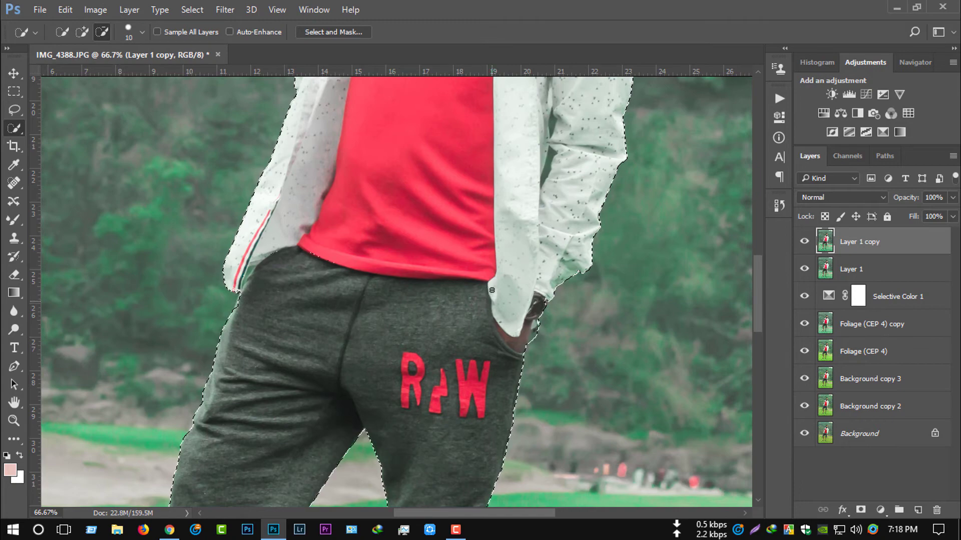
scroll(492, 290, up, 4)
scroll(492, 290, up, 1)
key(ctrl+0)
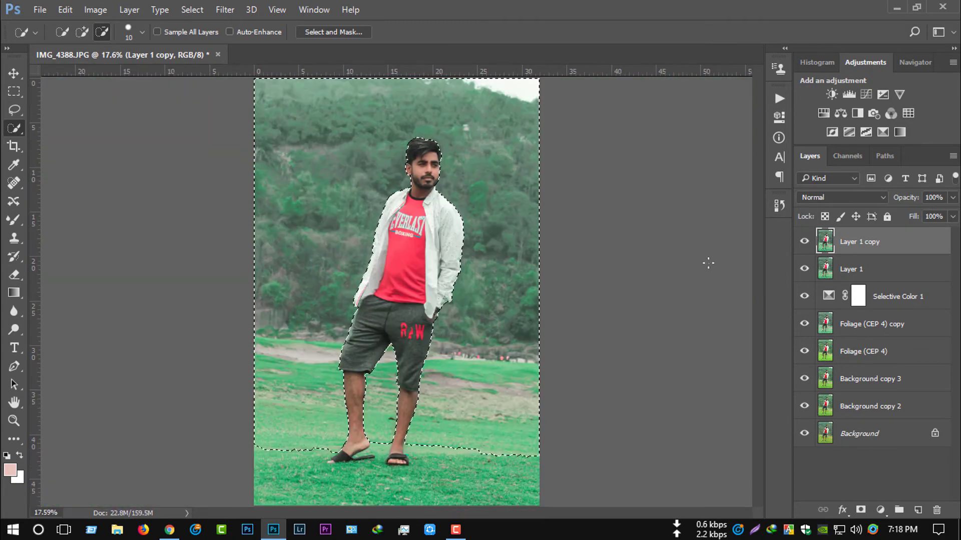
Refine the man's selection in Select and Mask at 85% overlay transparency and apply it.
click(333, 32)
key(ctrl+plus)
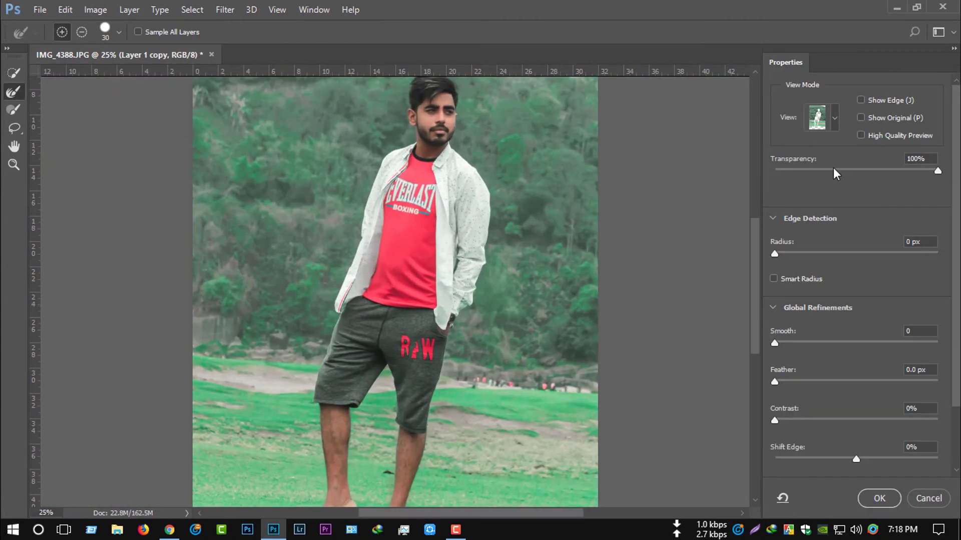
drag(833, 167, 899, 164)
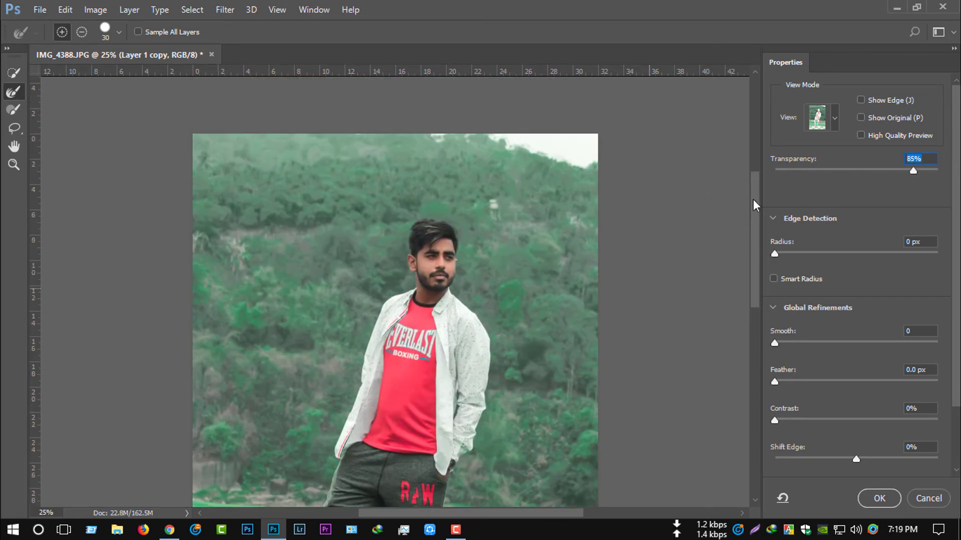
scroll(539, 176, up, 4)
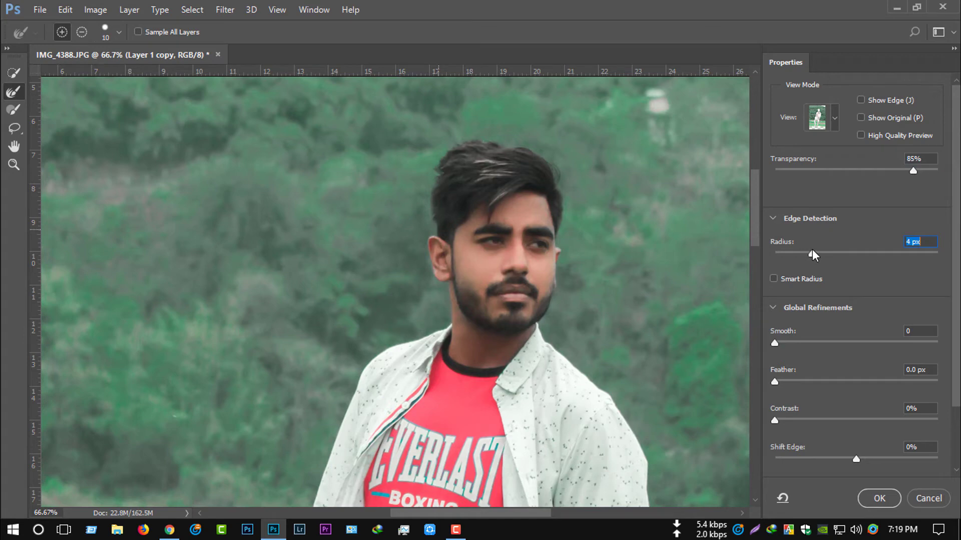
click(869, 508)
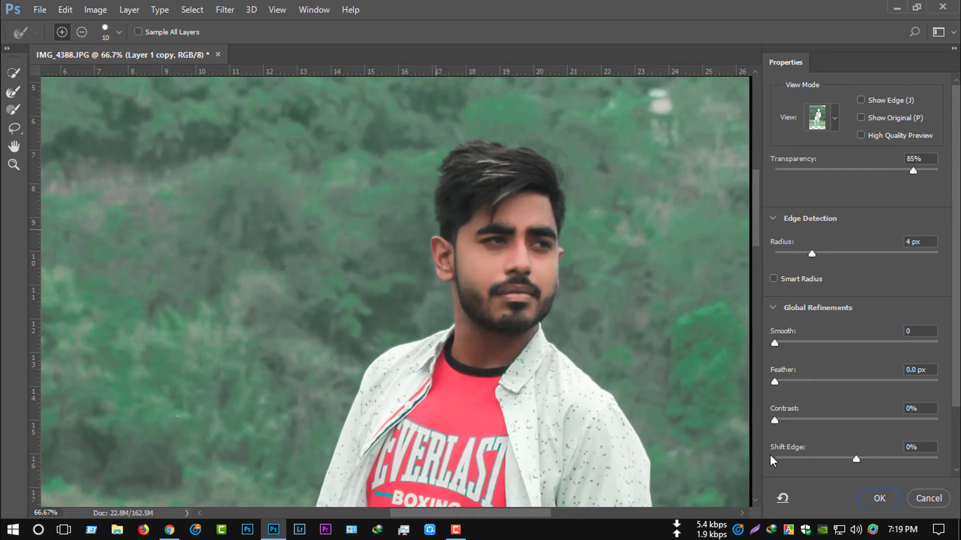
key(ctrl+0)
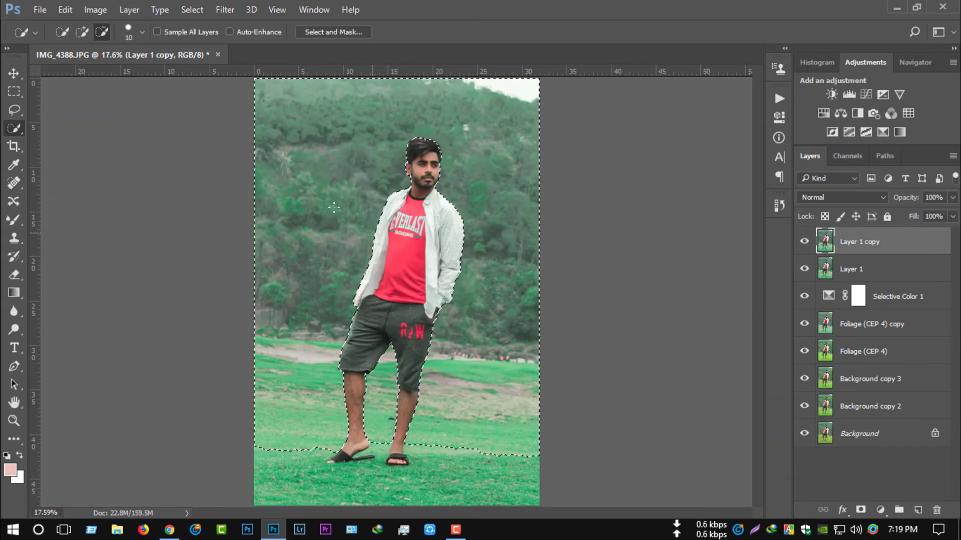
Set up a Tilt-Shift blur focused at the feet with 22 px blur and 28% light bokeh.
click(224, 9)
mouse_move(246, 179)
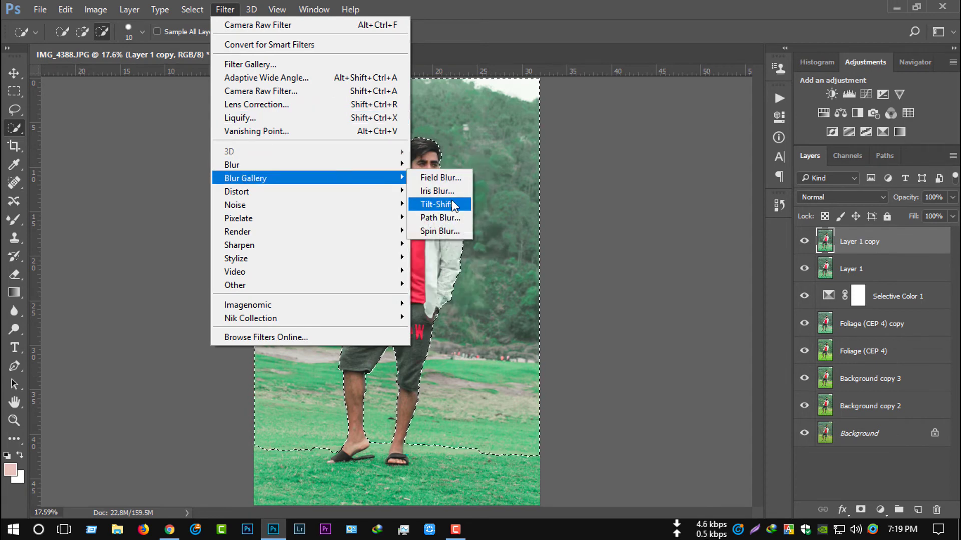
click(439, 205)
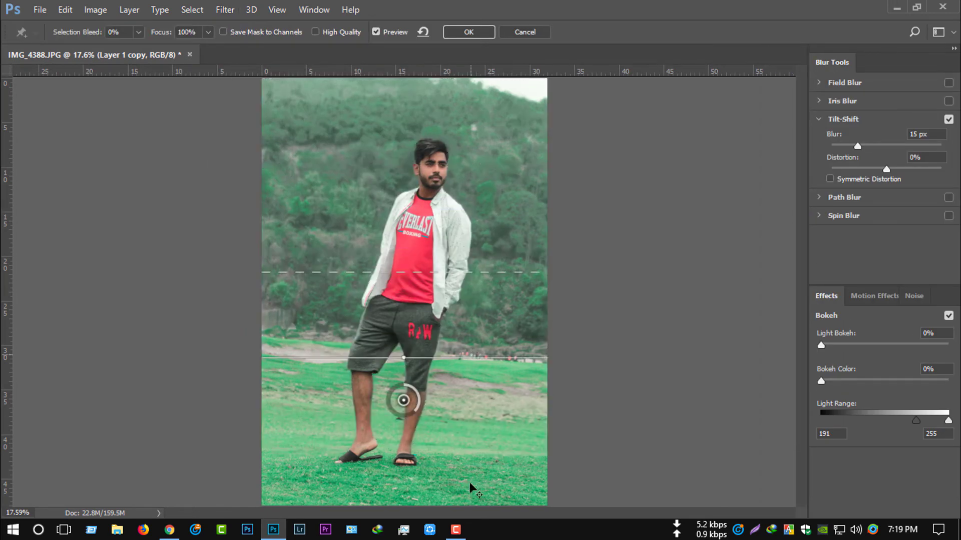
drag(405, 291, 410, 492)
drag(478, 484, 476, 472)
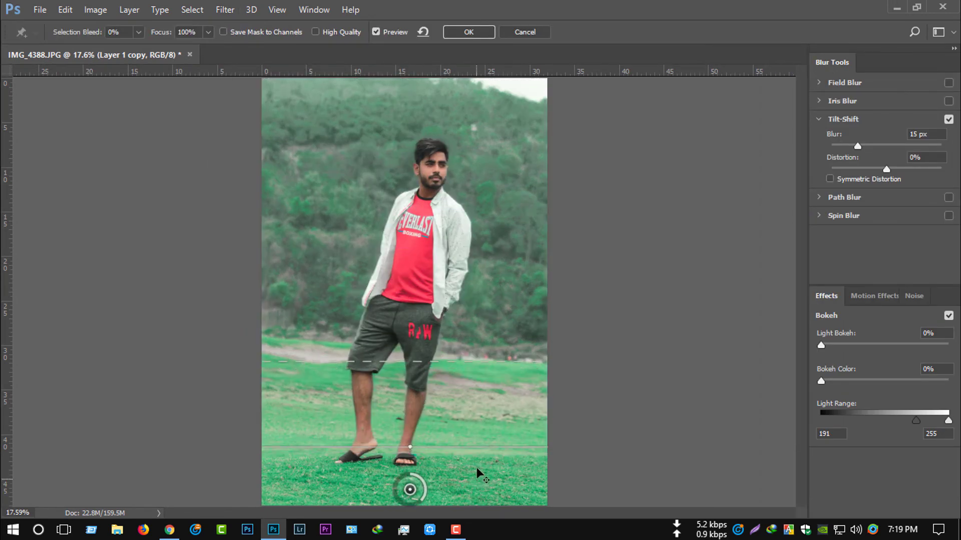
drag(858, 146, 880, 140)
drag(820, 346, 856, 345)
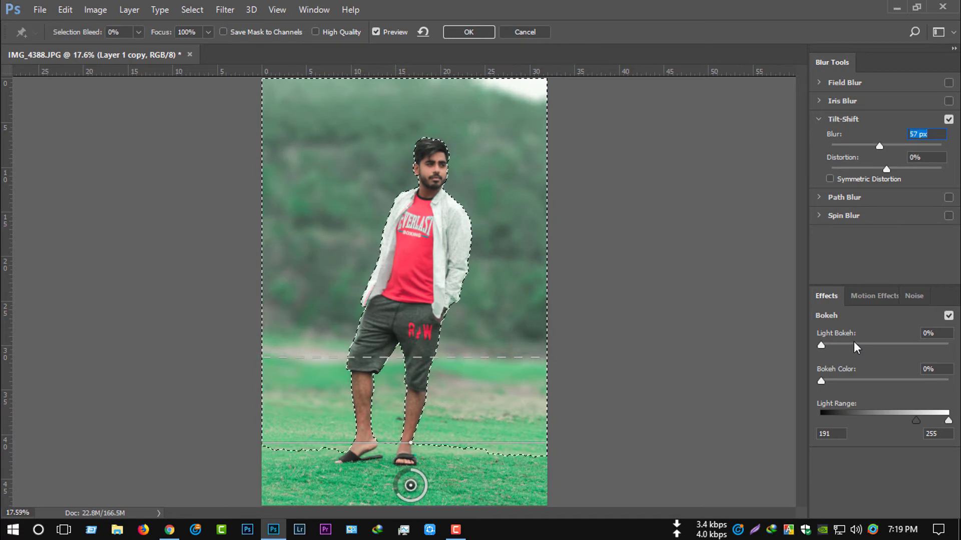
drag(948, 420, 919, 421)
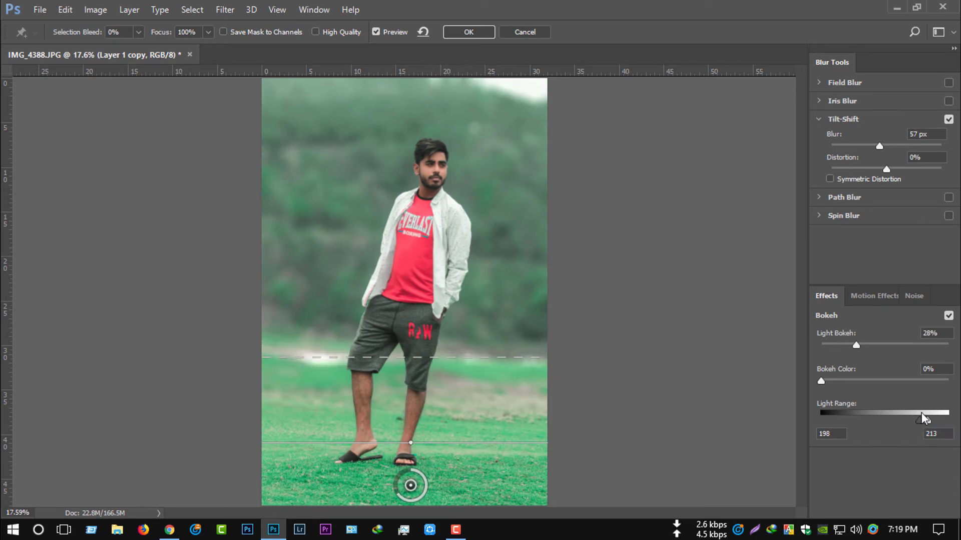
mouse_move(879, 146)
mouse_down()
mouse_move(842, 145)
mouse_move(863, 146)
mouse_up()
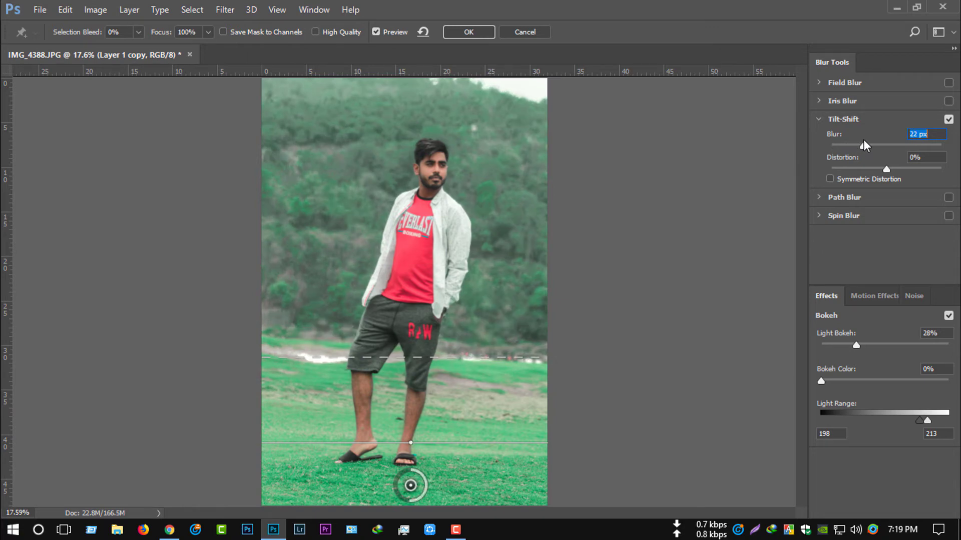
Apply the blur, deselect, and hide the layers beneath the blurred copy.
click(469, 32)
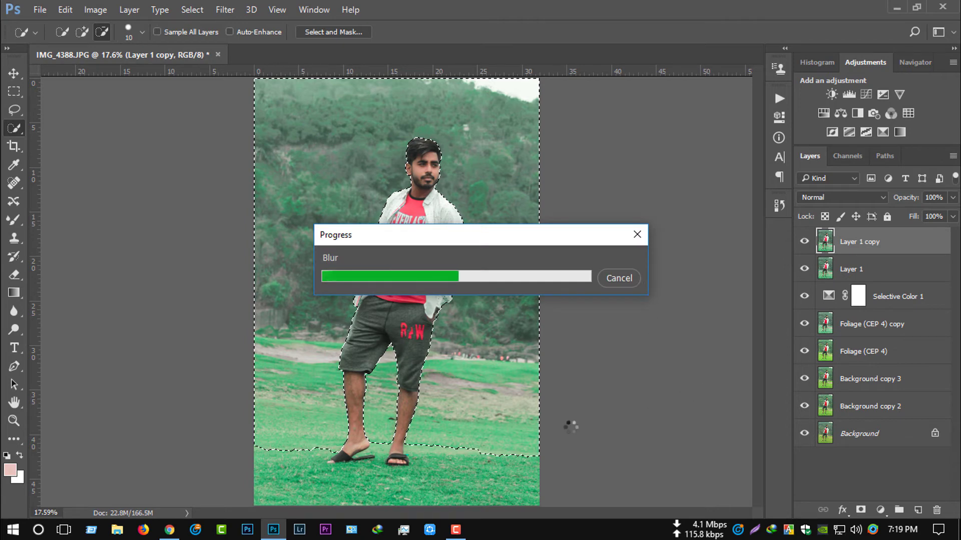
key(ctrl+d)
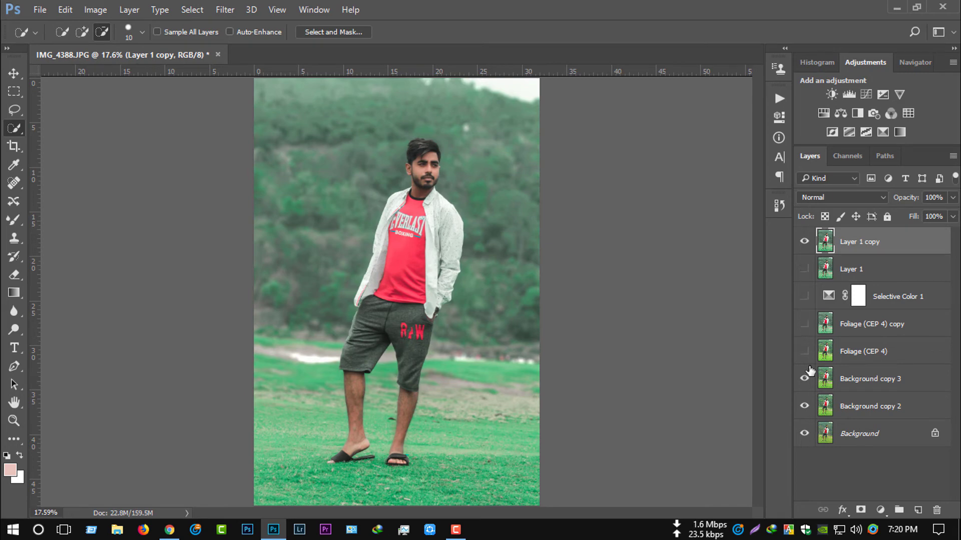
click(804, 242)
click(804, 242)
key(ctrl+minus)
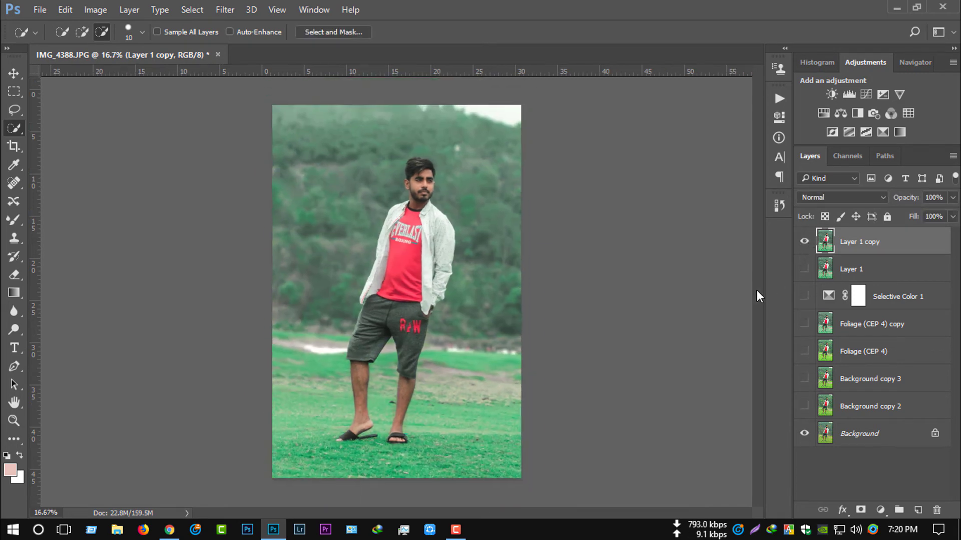
key(ctrl+0)
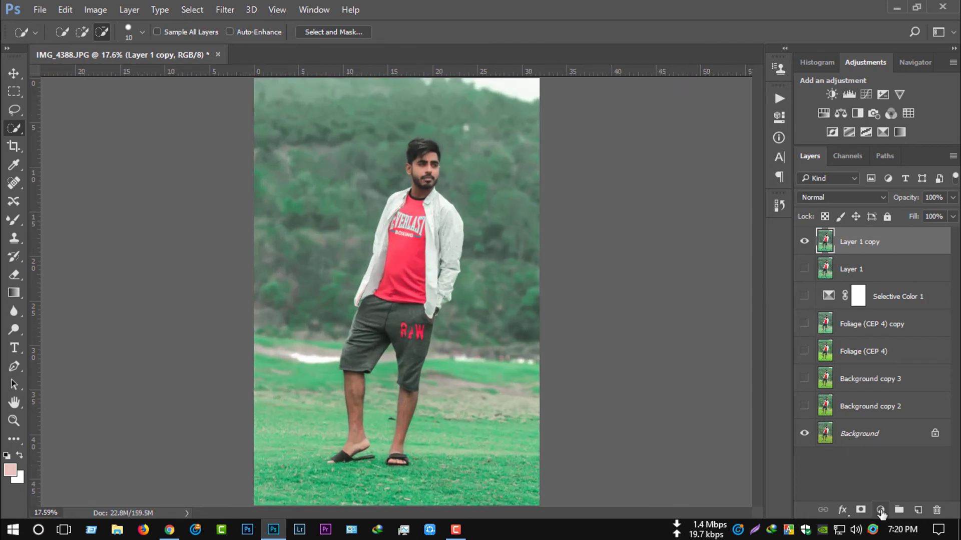
Add a Color Balance layer tinting the midtones and shadows toward cyan and blue.
click(881, 511)
click(841, 355)
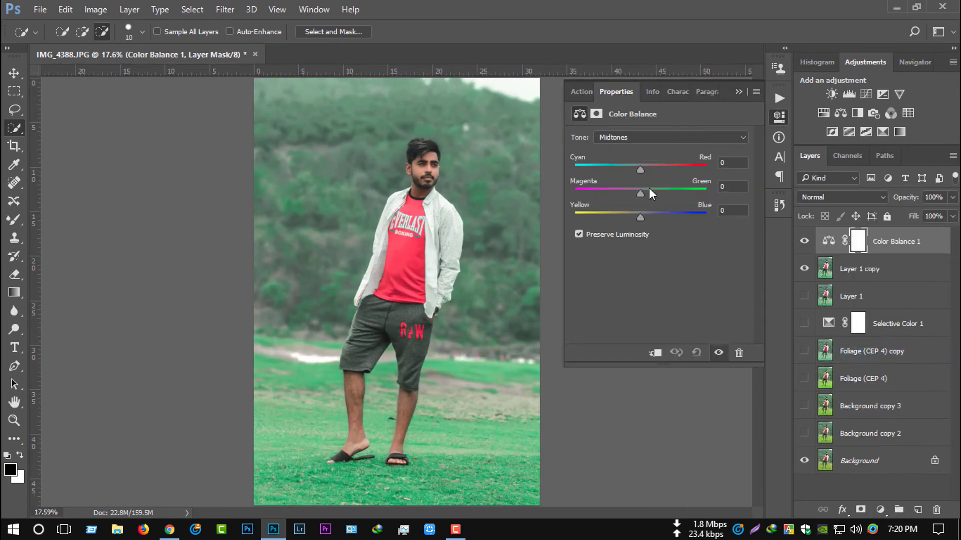
drag(637, 168, 648, 218)
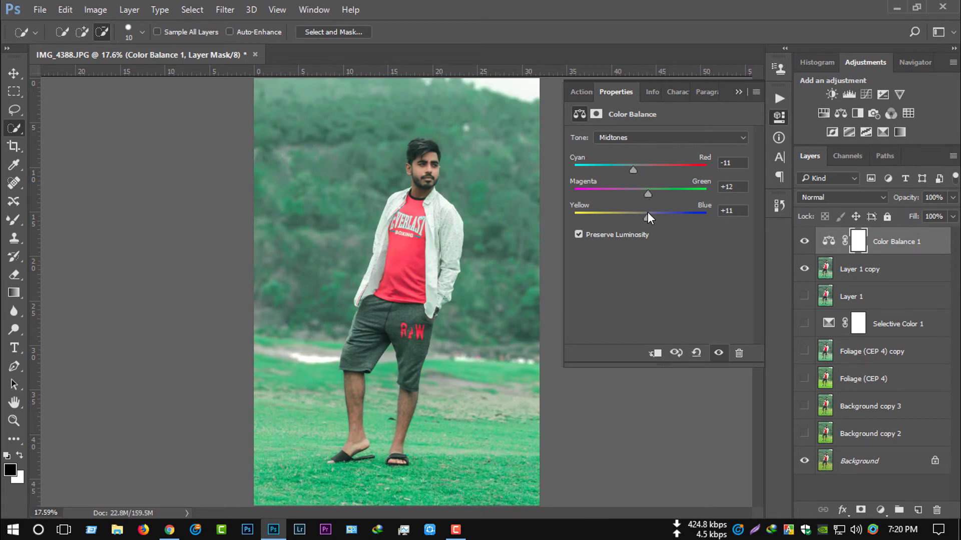
click(643, 139)
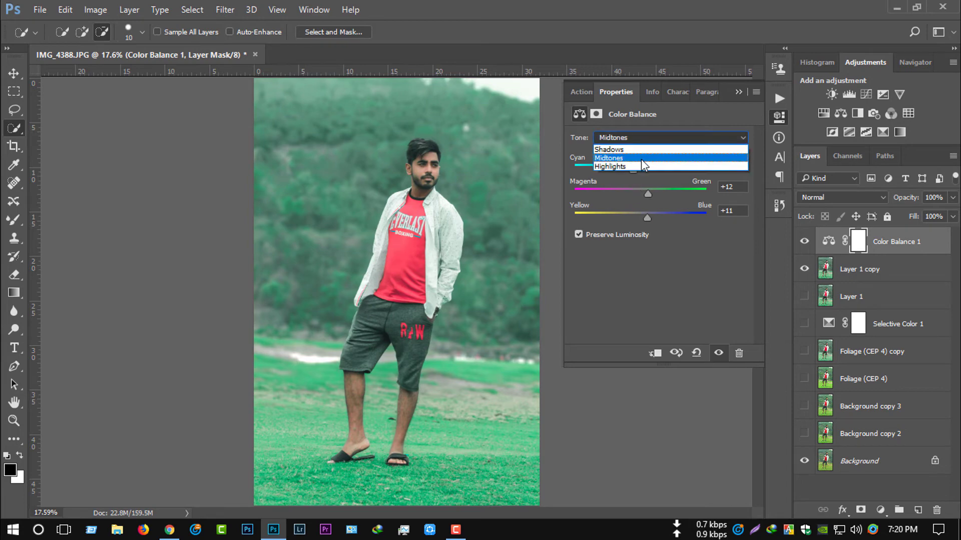
click(630, 150)
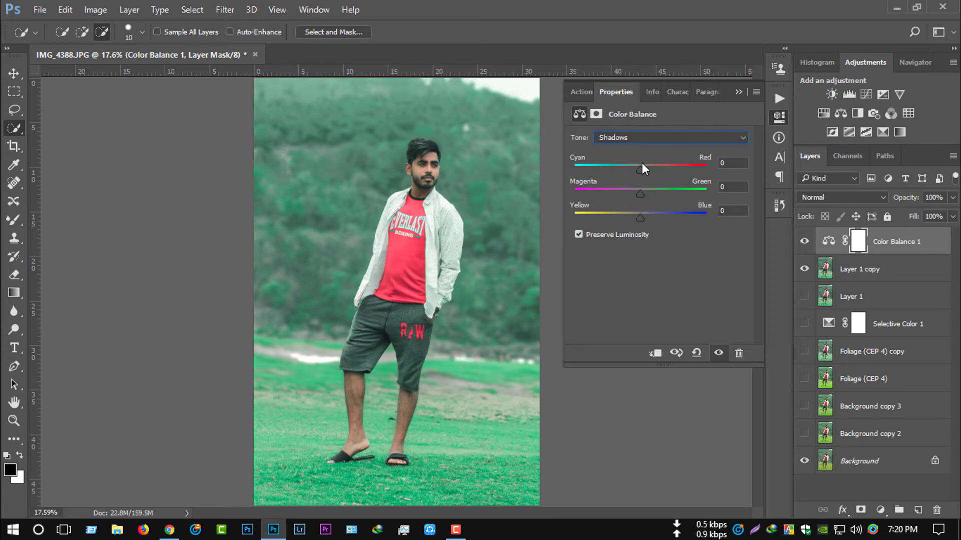
mouse_move(641, 164)
mouse_down()
mouse_move(650, 165)
mouse_move(634, 187)
mouse_move(646, 191)
mouse_move(651, 215)
mouse_up()
Set the highlights to Cyan-Red -7, Magenta-Green -12, Yellow-Blue +6.
click(650, 137)
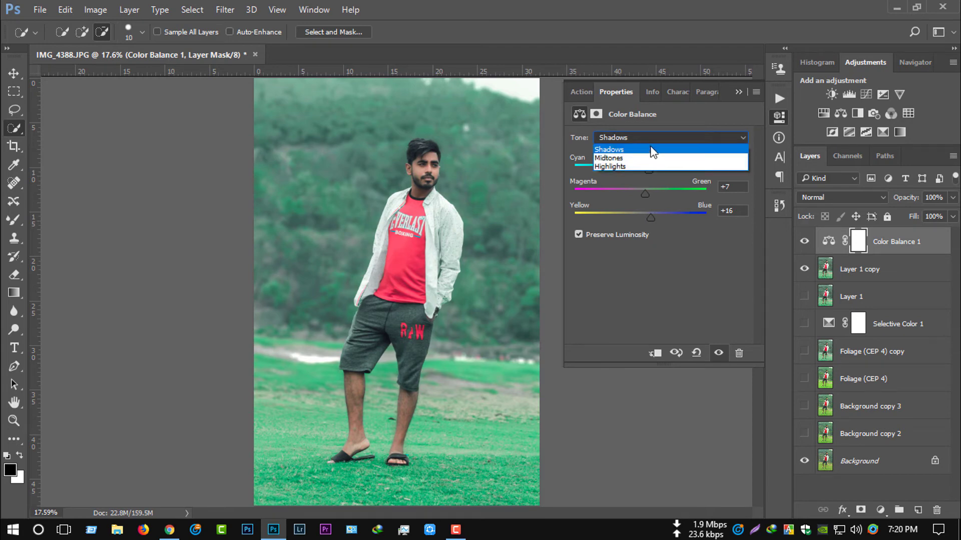
click(652, 166)
mouse_move(641, 167)
mouse_down()
mouse_move(632, 163)
mouse_move(640, 163)
mouse_move(632, 192)
mouse_move(645, 215)
mouse_up()
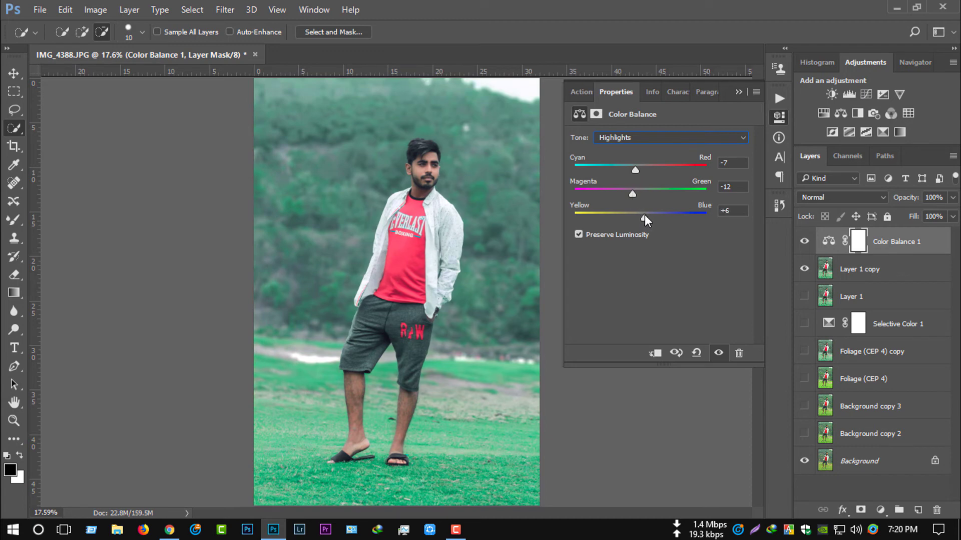
click(739, 91)
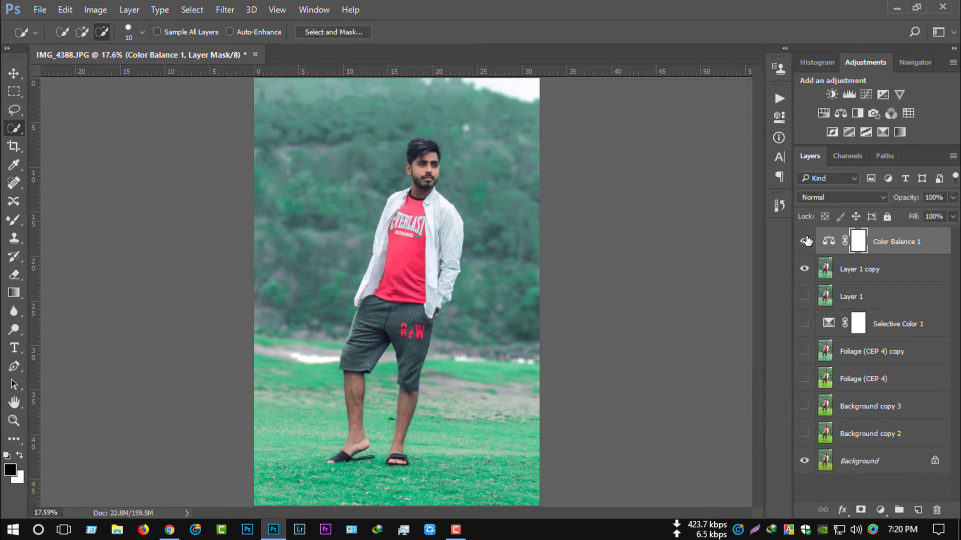
key(ctrl+minus)
key(ctrl+minus)
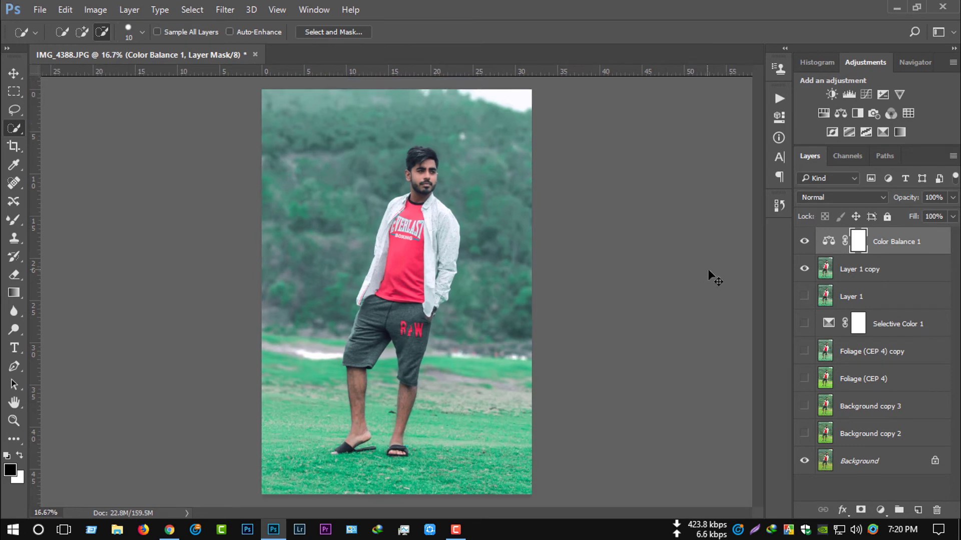
Add a Curves layer lifting the RGB black point to 19 and raising Blue 123 to 128.
click(878, 509)
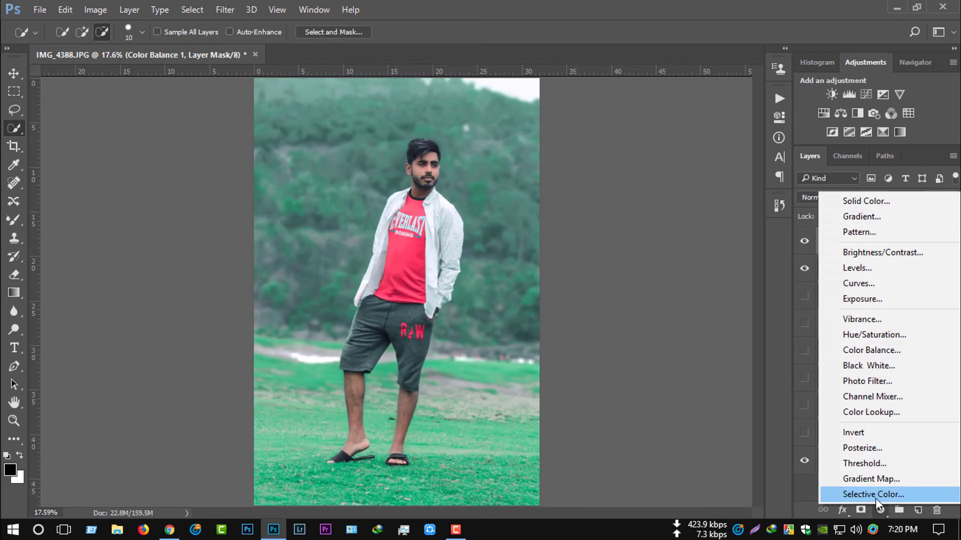
click(884, 284)
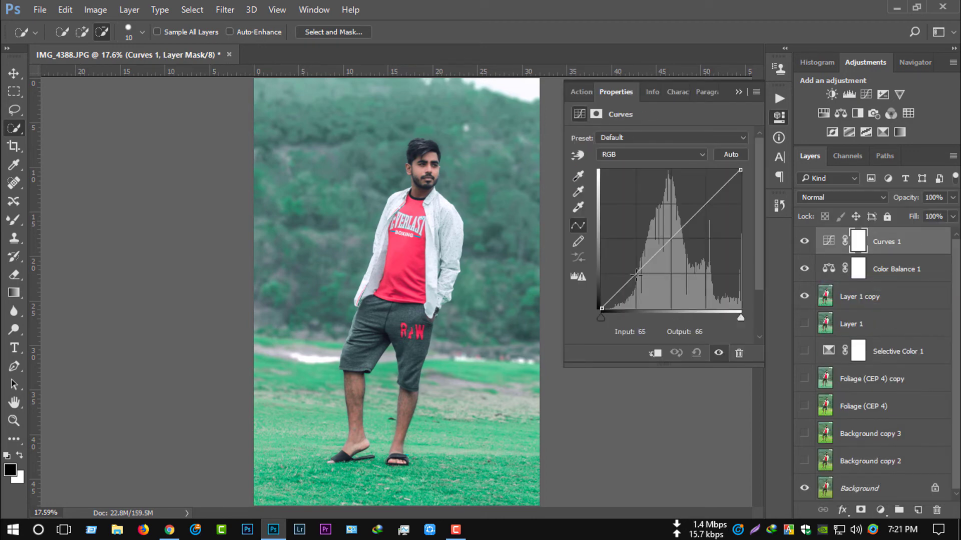
click(636, 275)
click(671, 239)
drag(600, 309, 601, 297)
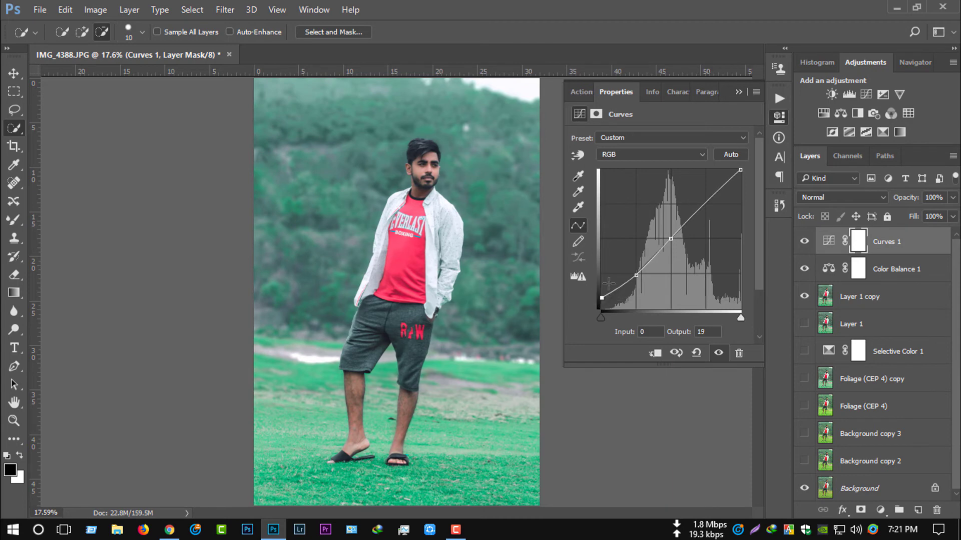
click(669, 156)
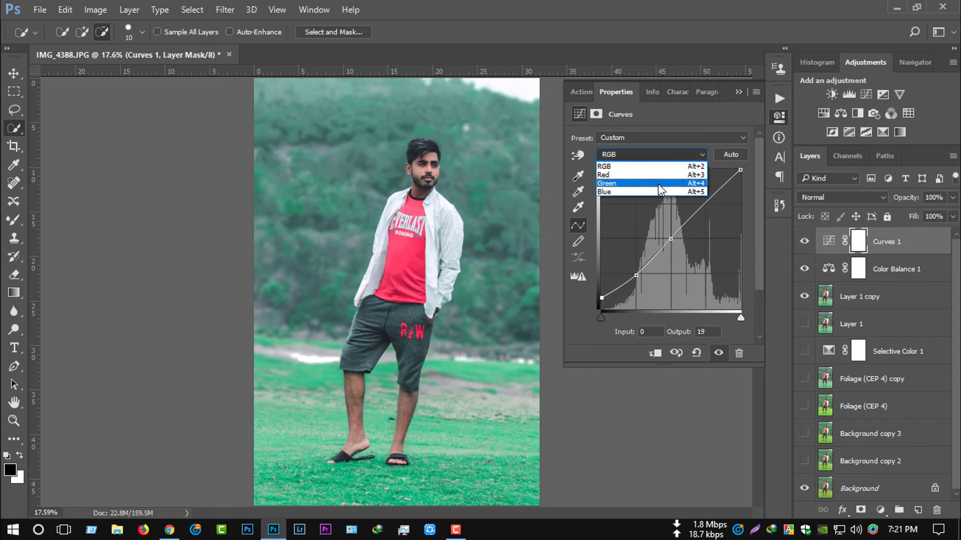
click(658, 192)
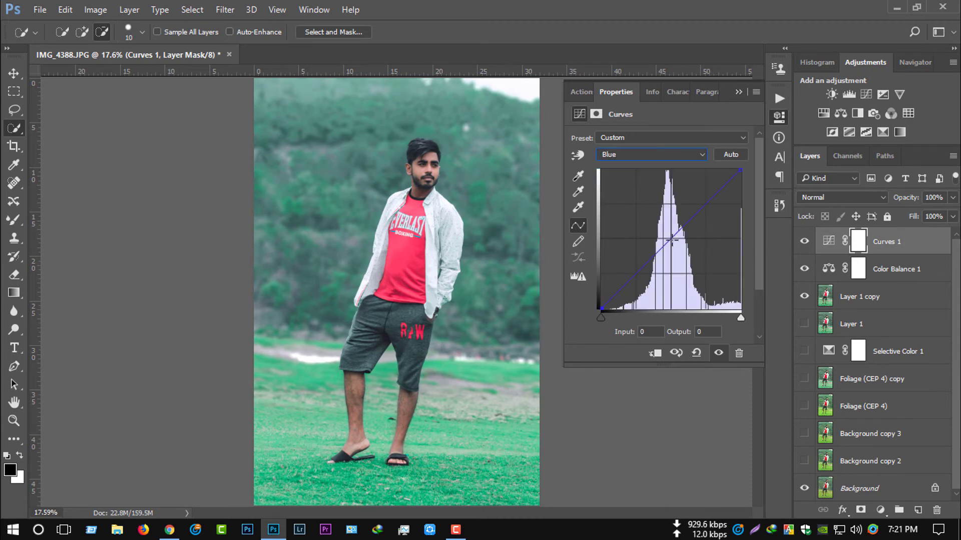
drag(672, 241, 669, 239)
click(734, 89)
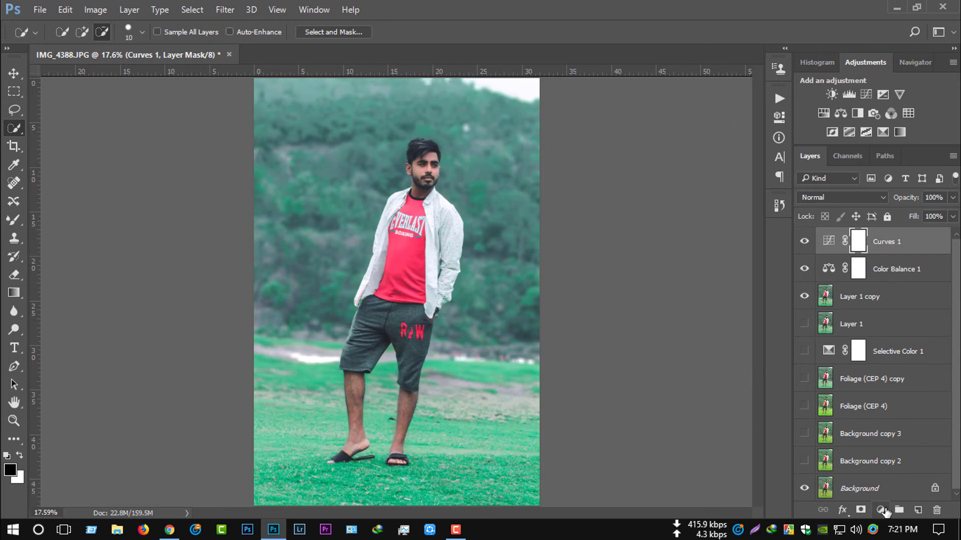
Add Color Balance 2, setting midtones Yellow-Blue to +7 and highlights Yellow-Blue to +2.
click(880, 510)
click(871, 353)
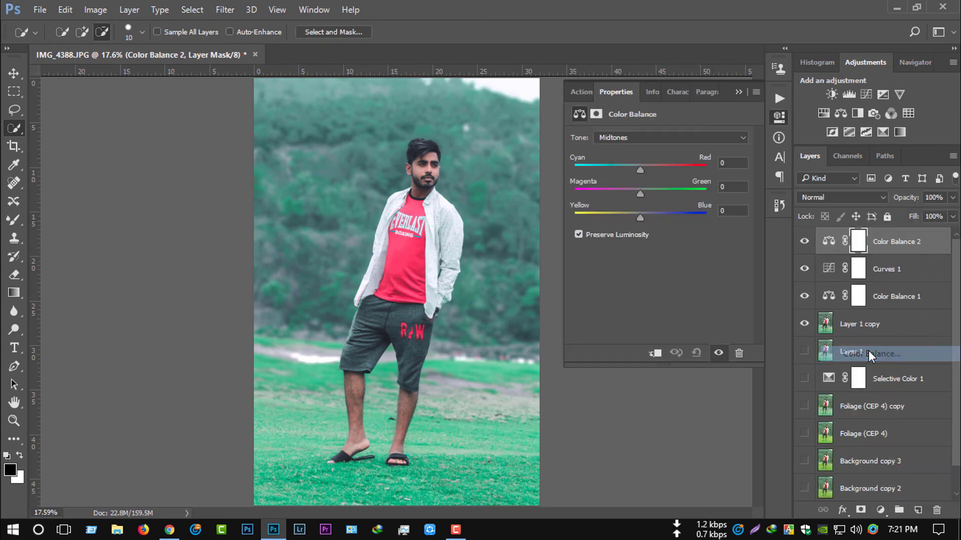
mouse_move(643, 170)
mouse_down()
mouse_move(647, 164)
mouse_move(635, 191)
mouse_move(644, 212)
mouse_up()
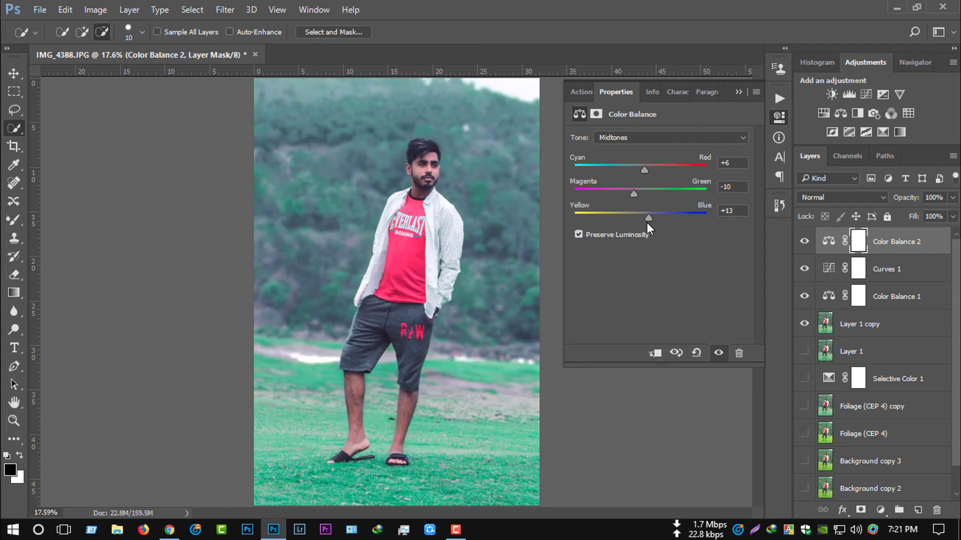
drag(644, 215, 639, 213)
click(654, 137)
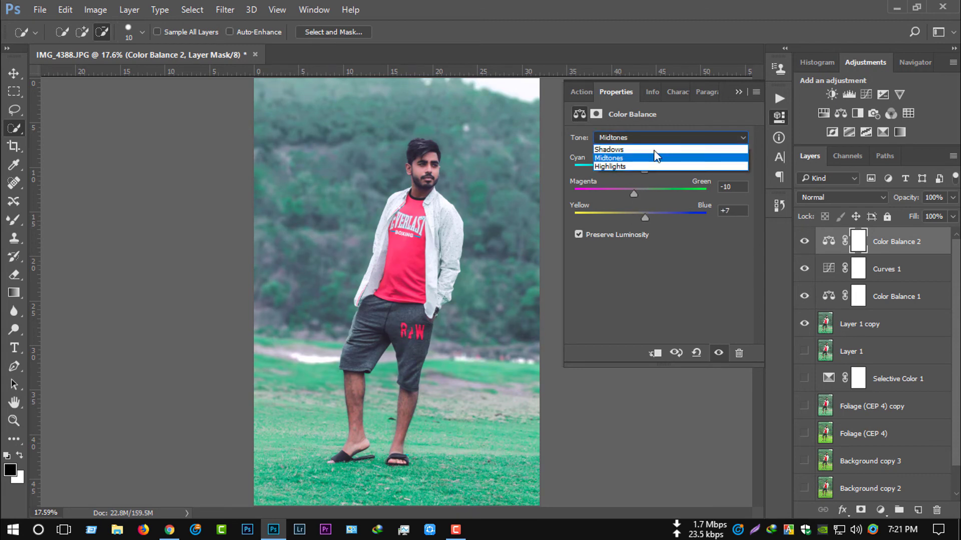
click(652, 166)
mouse_move(641, 167)
mouse_down()
mouse_move(631, 168)
mouse_move(641, 163)
mouse_up()
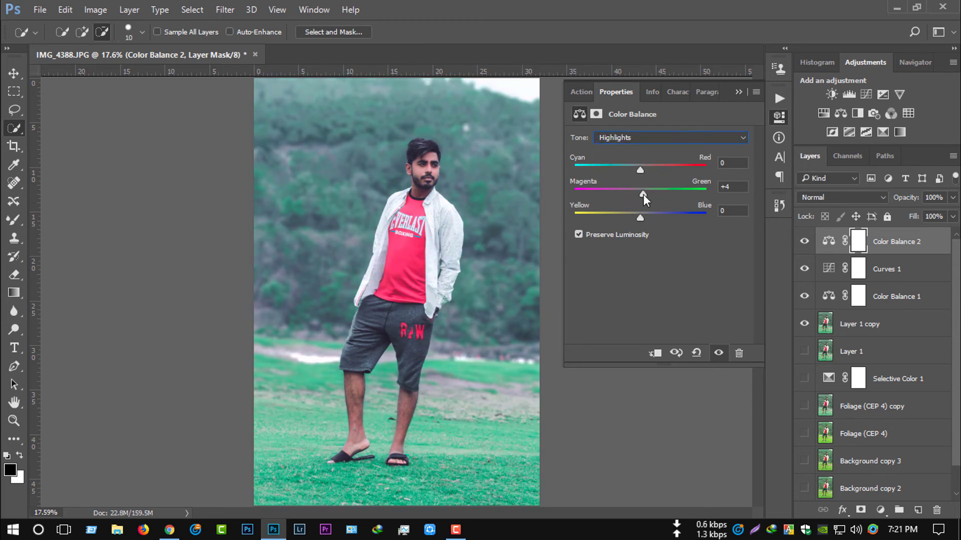
mouse_move(642, 214)
mouse_down()
mouse_move(631, 215)
mouse_move(641, 212)
mouse_up()
click(635, 138)
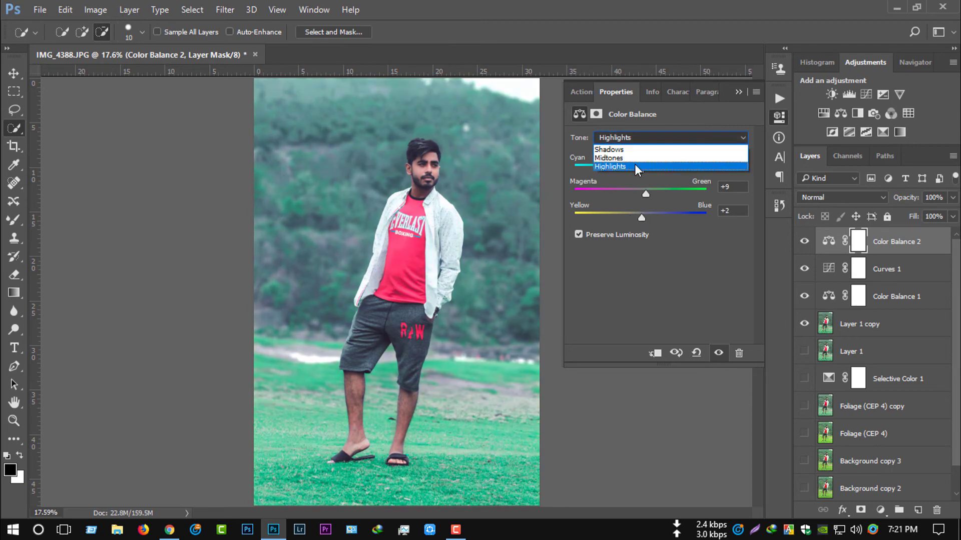
Set the shadows to -1, +12, -6 and lower the layer opacity to 86%.
click(634, 163)
click(635, 138)
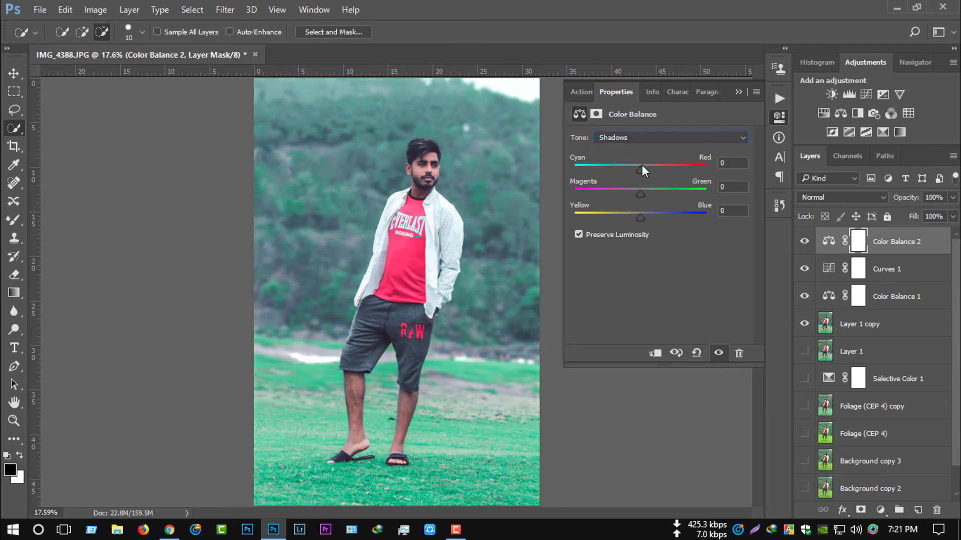
drag(642, 164, 640, 164)
drag(638, 217, 635, 217)
drag(918, 200, 900, 199)
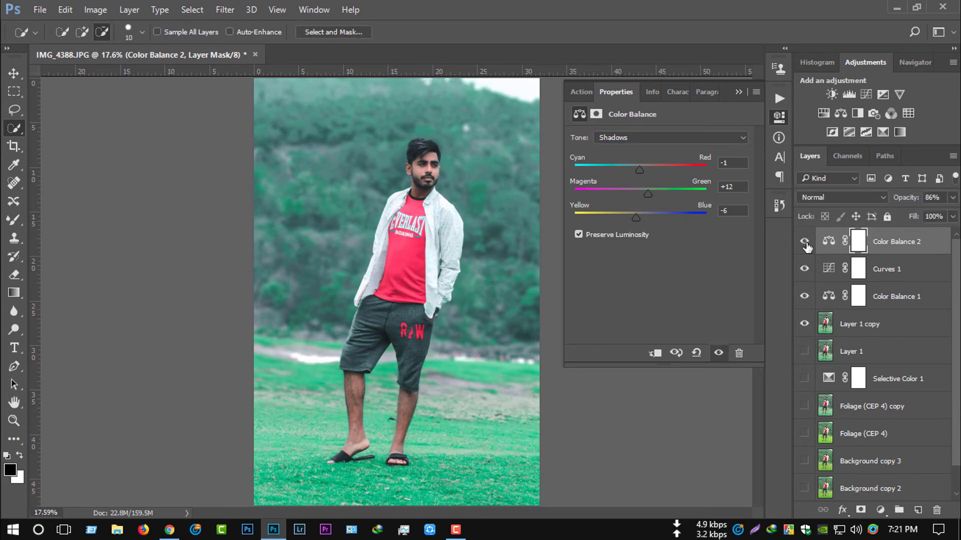
key(ctrl+plus)
key(ctrl+plus)
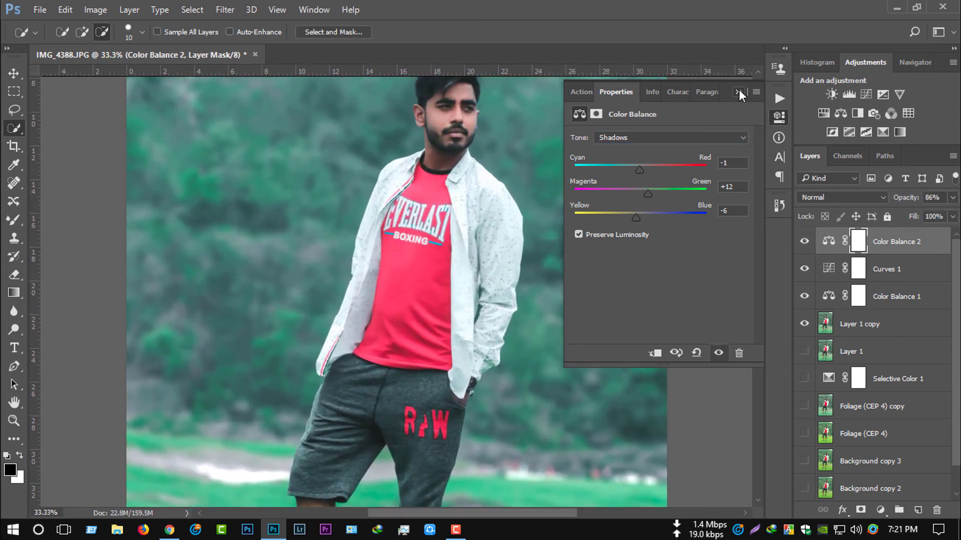
With the Brush Tool, paint black on the Color Balance 2 mask near the ear.
click(739, 91)
key(ctrl+plus)
click(15, 221)
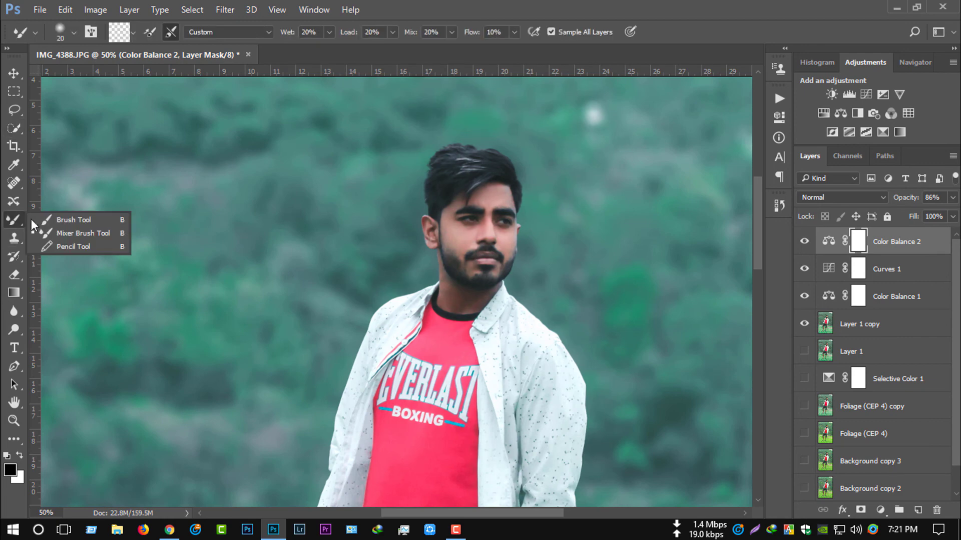
click(55, 219)
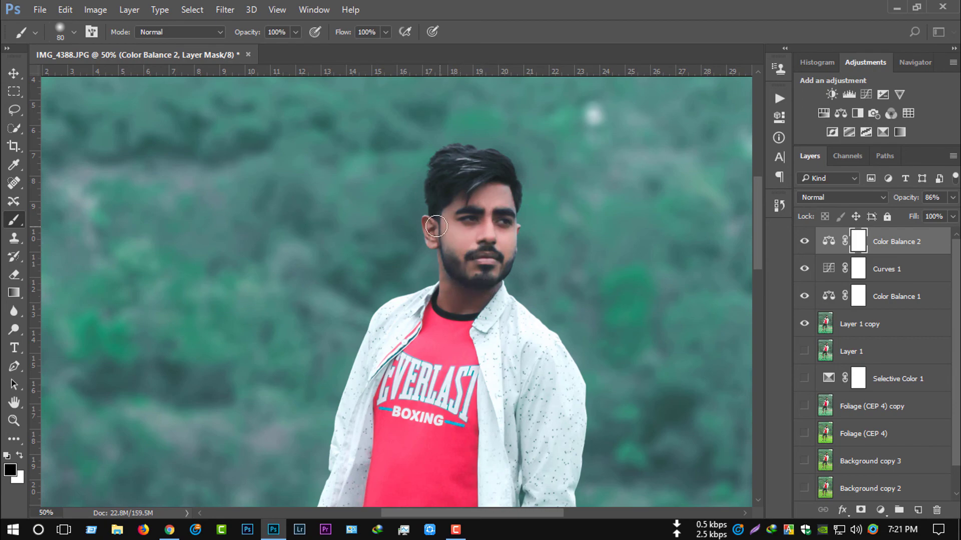
drag(437, 226, 463, 245)
scroll(463, 245, down, 1)
scroll(481, 200, down, 8)
scroll(480, 193, down, 8)
scroll(291, 246, down, 3)
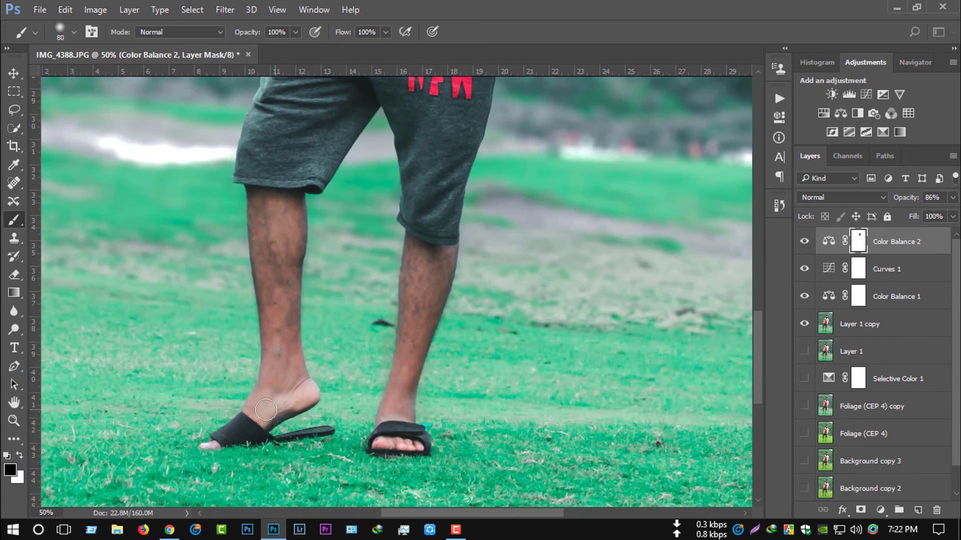
Mask the tint off the right shin, then compare with Color Balance 2 toggled.
mouse_move(409, 320)
mouse_down()
mouse_move(422, 268)
mouse_move(438, 259)
mouse_move(400, 401)
mouse_up()
key(ctrl+0)
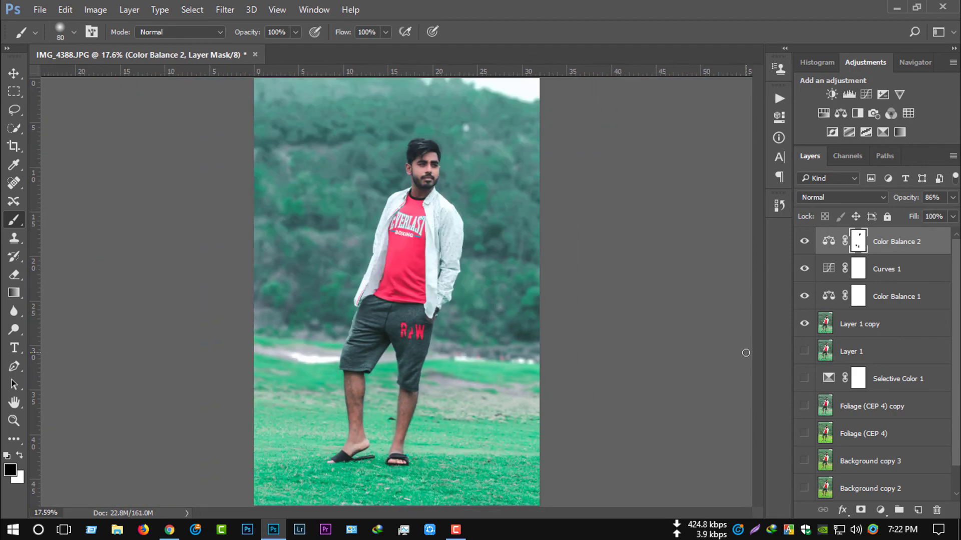
click(805, 241)
scroll(855, 452, down, 1)
scroll(864, 463, up, 1)
Group Layer 1 copy through Color Balance 2 into Group 1 and compare it on and off.
ctrl+click(868, 325)
ctrl+click(883, 298)
ctrl+click(885, 270)
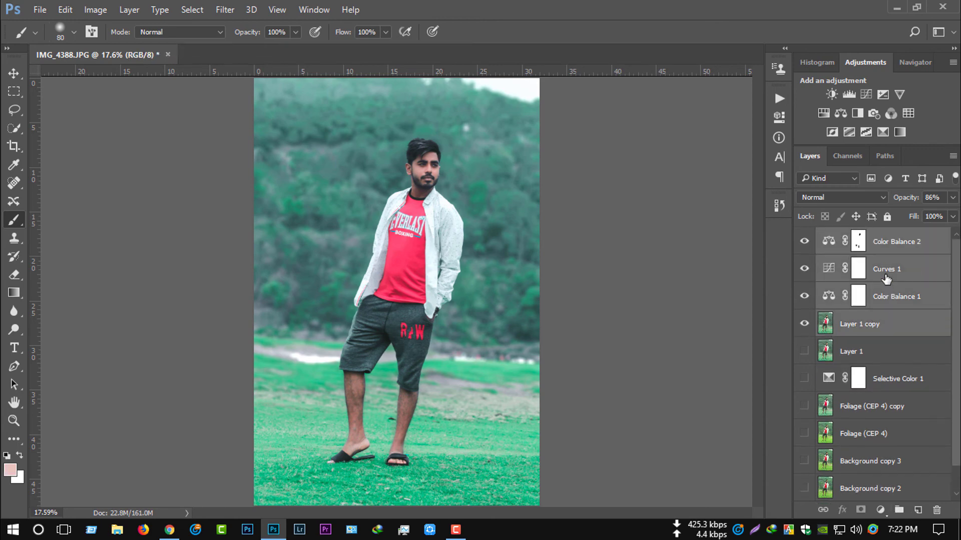
key(ctrl+g)
click(804, 236)
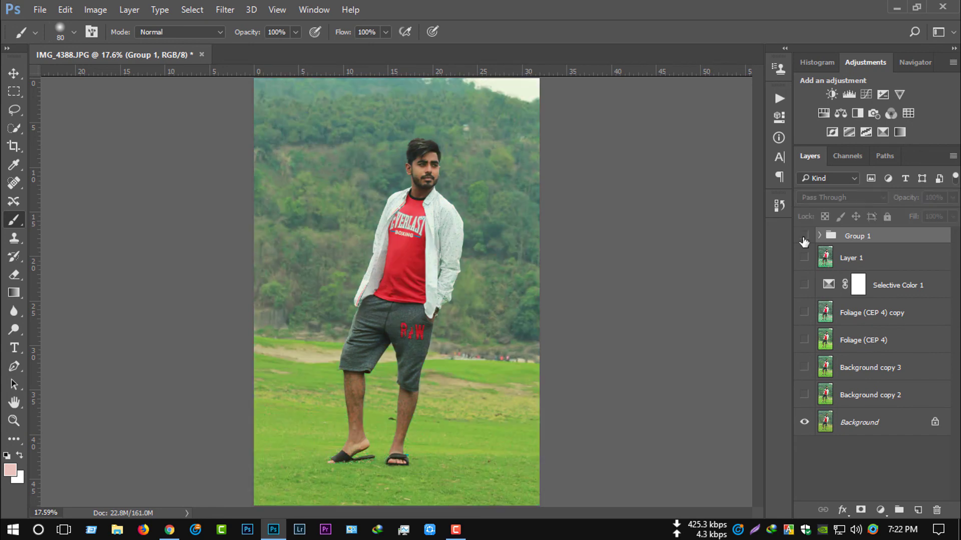
click(804, 236)
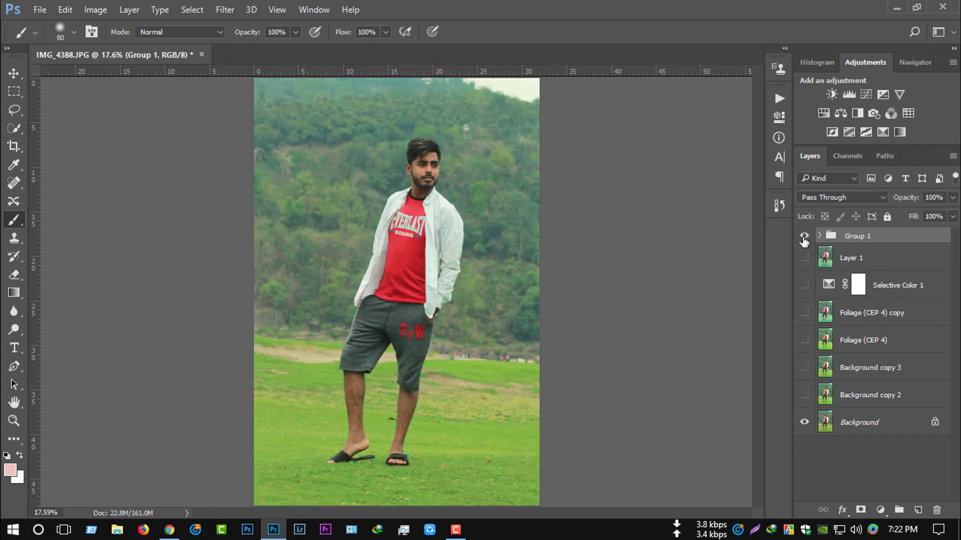
click(804, 236)
key(ctrl+minus)
key(ctrl+minus)
key(ctrl+minus)
key(ctrl+0)
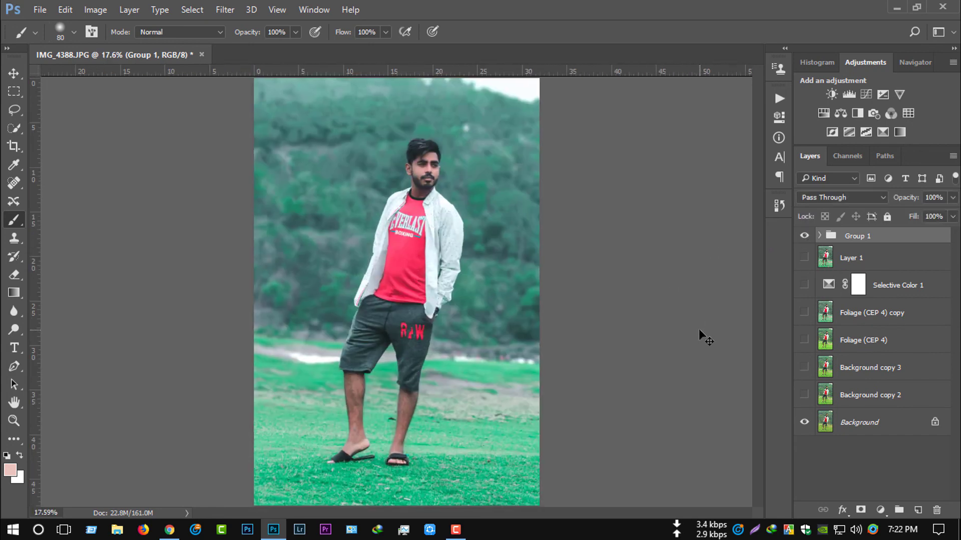
Duplicate Group 1 and merge the copy into a single Group 1 copy layer.
click(14, 73)
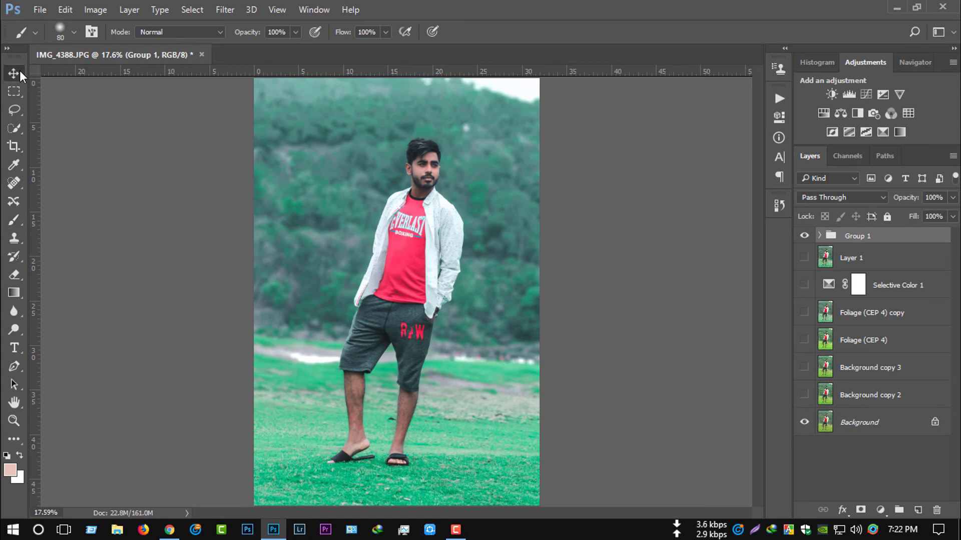
key(ctrl+j)
click(193, 9)
key(Escape)
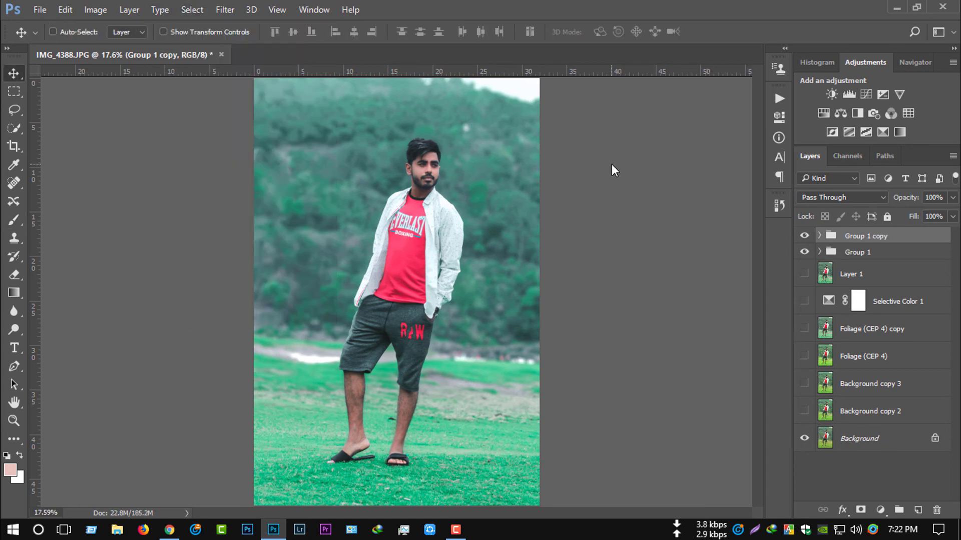
key(ctrl+e)
click(249, 10)
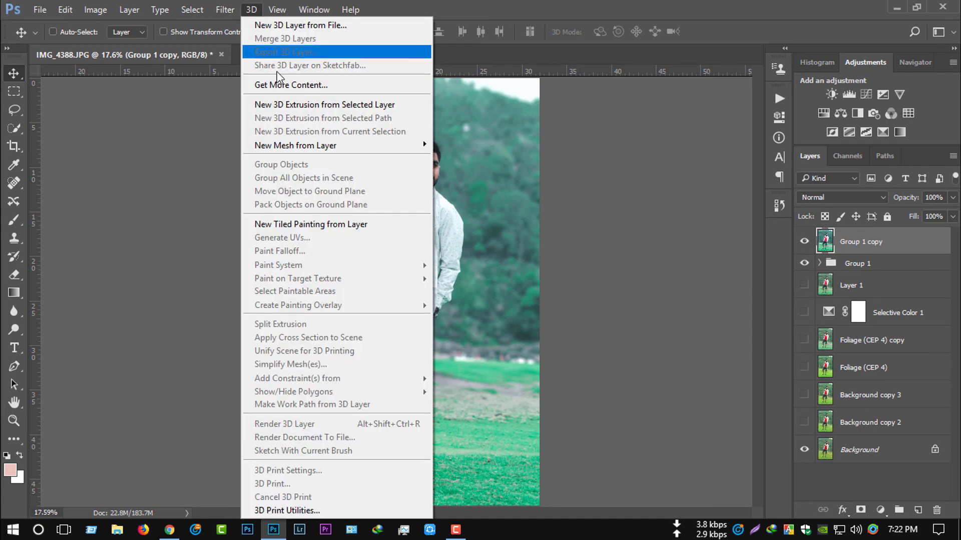
click(240, 90)
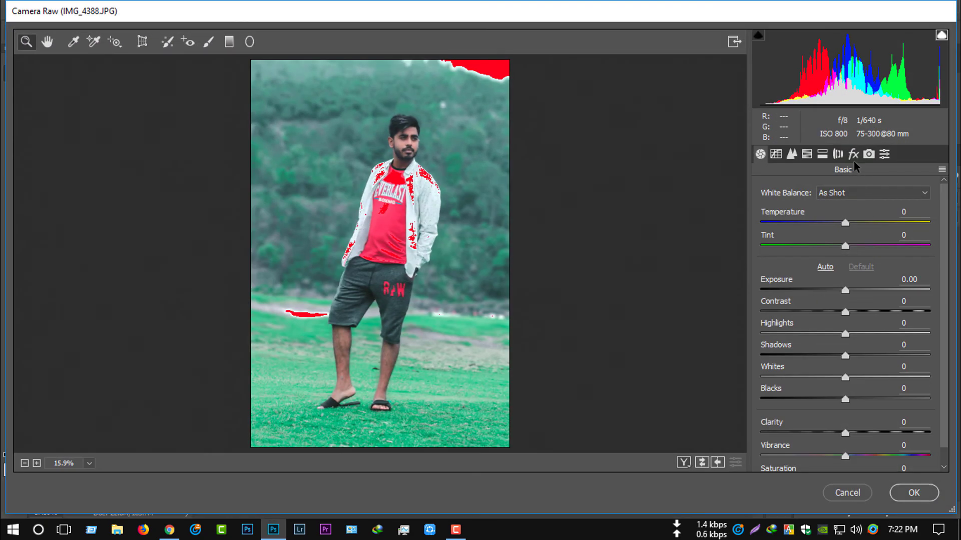
In Camera Calibration set Green Hue +10, Blue Hue -10, and Blue Saturation -22.
click(853, 154)
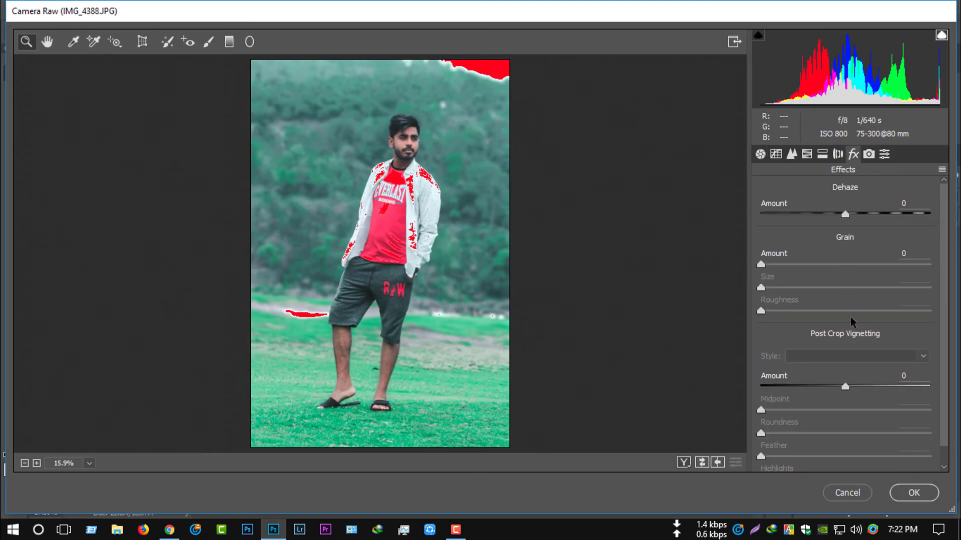
click(837, 154)
click(866, 156)
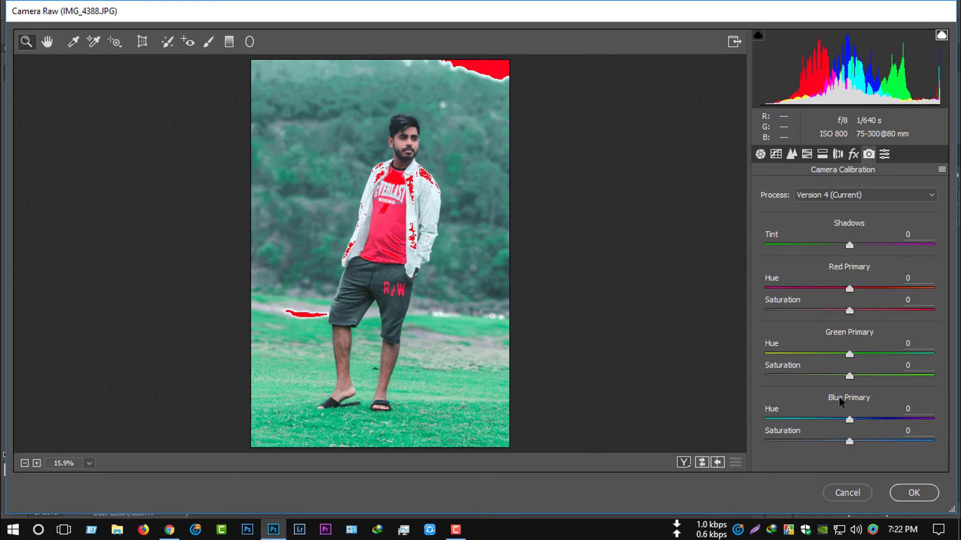
mouse_move(841, 350)
mouse_down()
mouse_move(830, 343)
mouse_move(846, 345)
mouse_up()
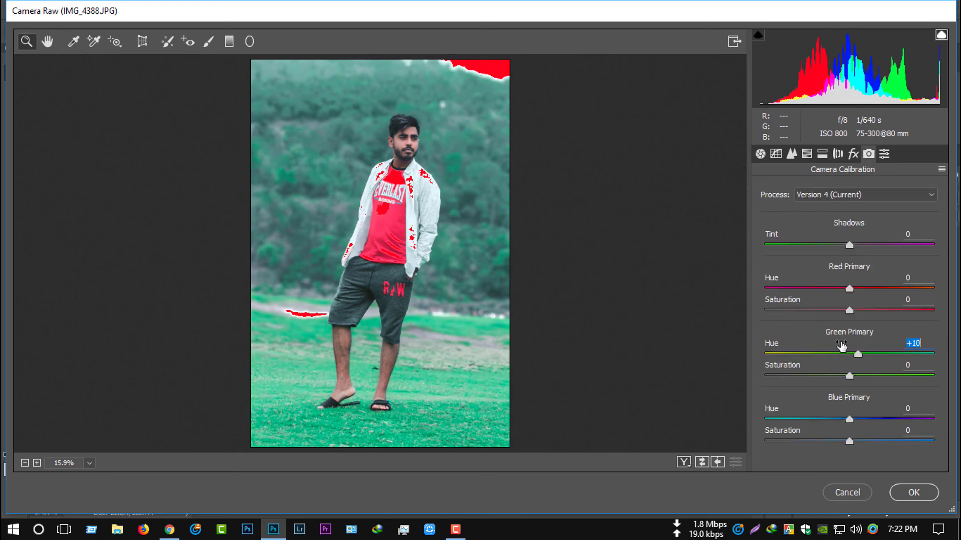
mouse_move(851, 421)
mouse_down()
mouse_move(832, 407)
mouse_move(840, 401)
mouse_up()
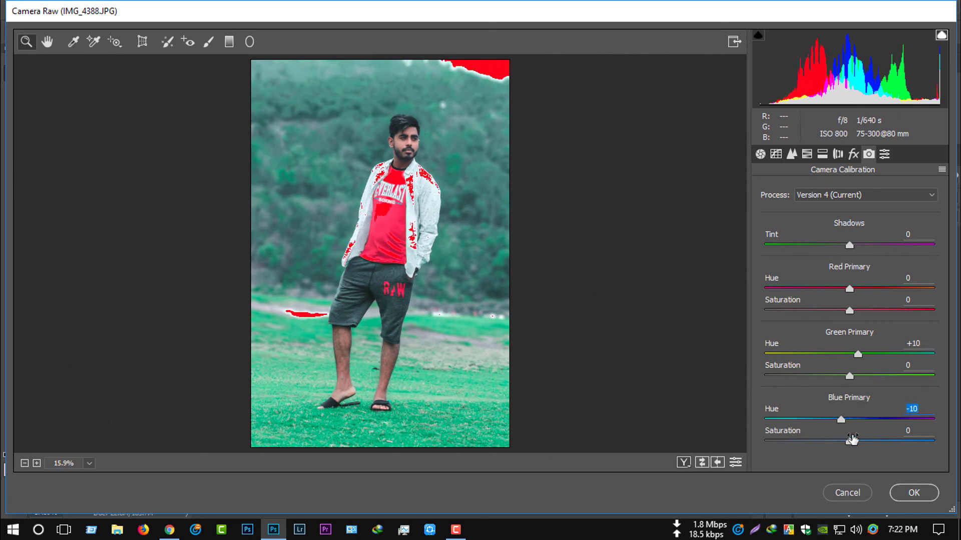
drag(852, 439, 831, 440)
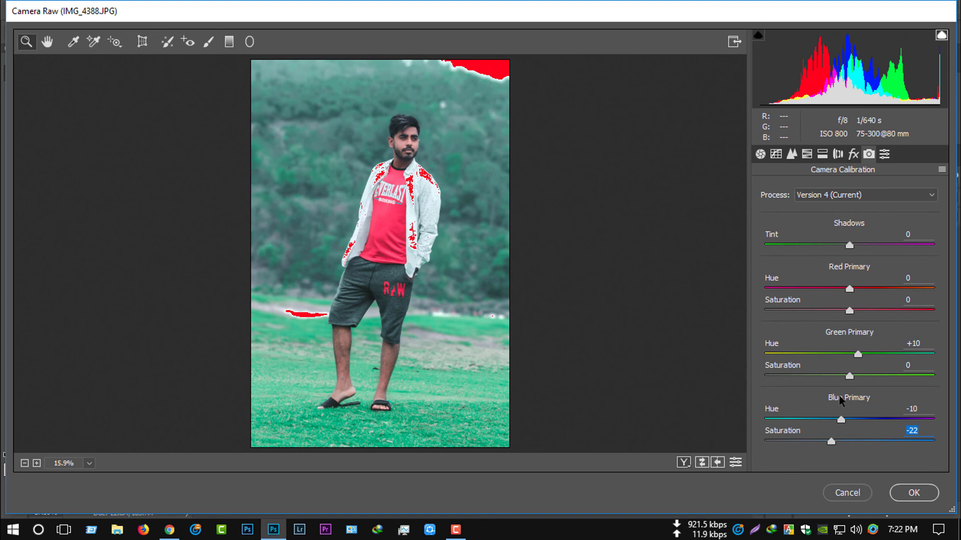
Add a -41 vignette with Feather 74 and apply the Camera Raw grade.
click(853, 154)
drag(844, 386, 808, 374)
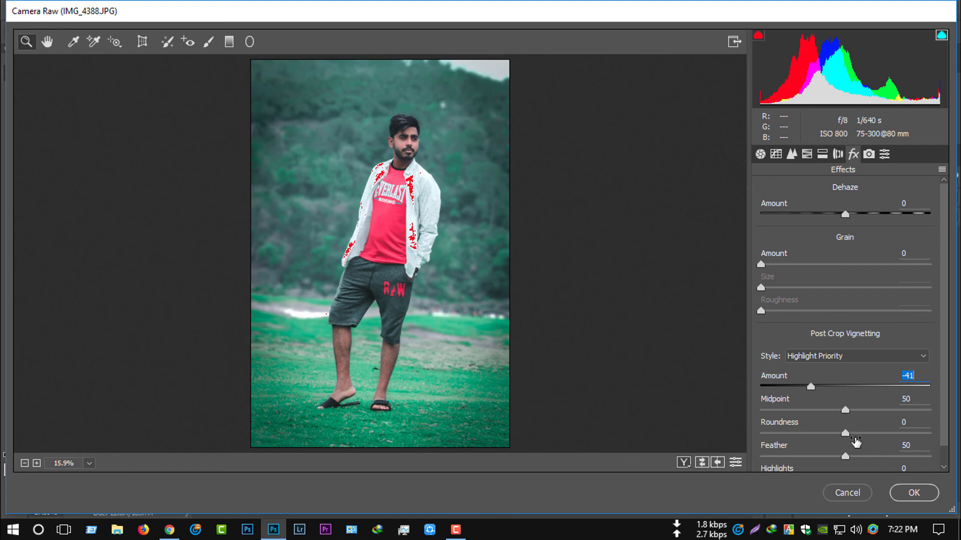
drag(846, 455, 885, 456)
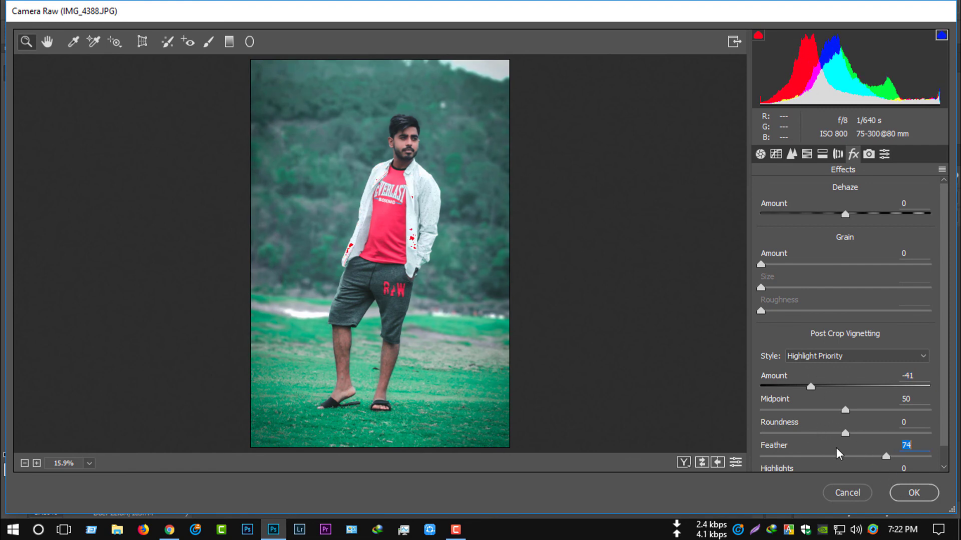
click(910, 493)
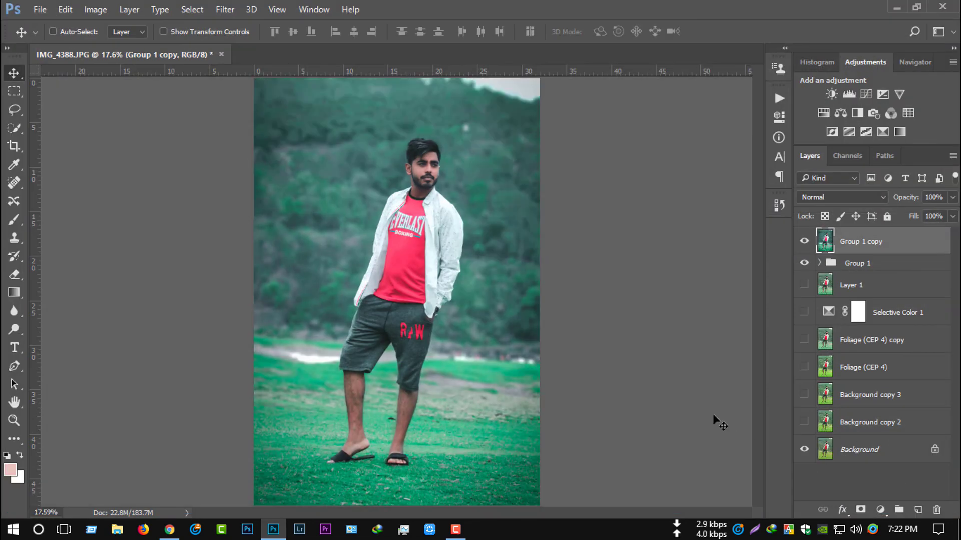